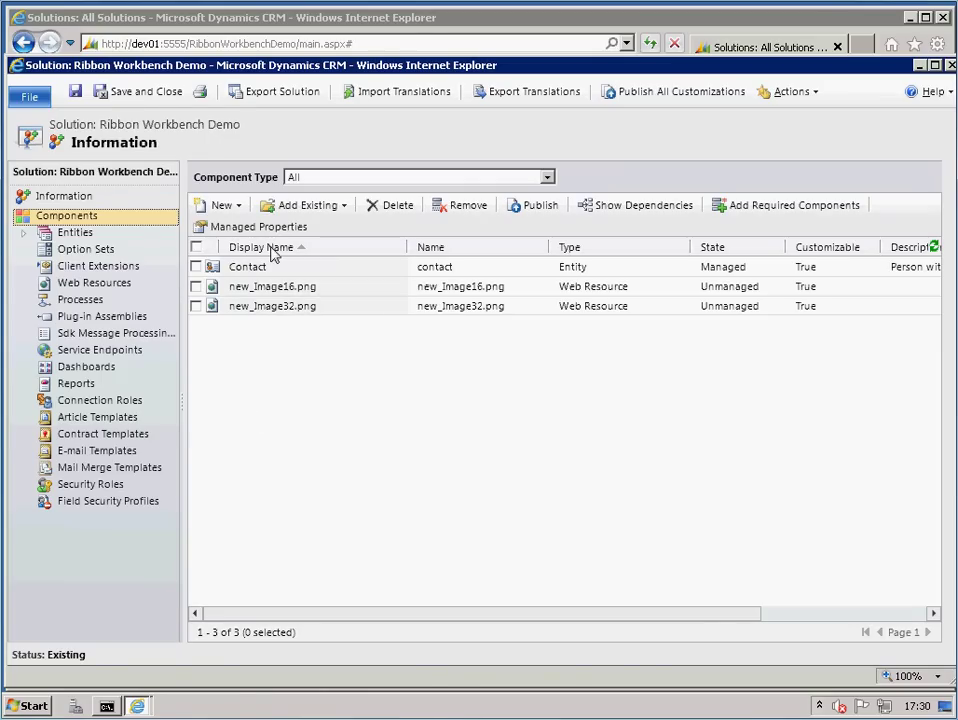
Step: Create a new web resource in the solution with name and display name DynamicMenu.js and type Script (JScript)
left_click(113, 285)
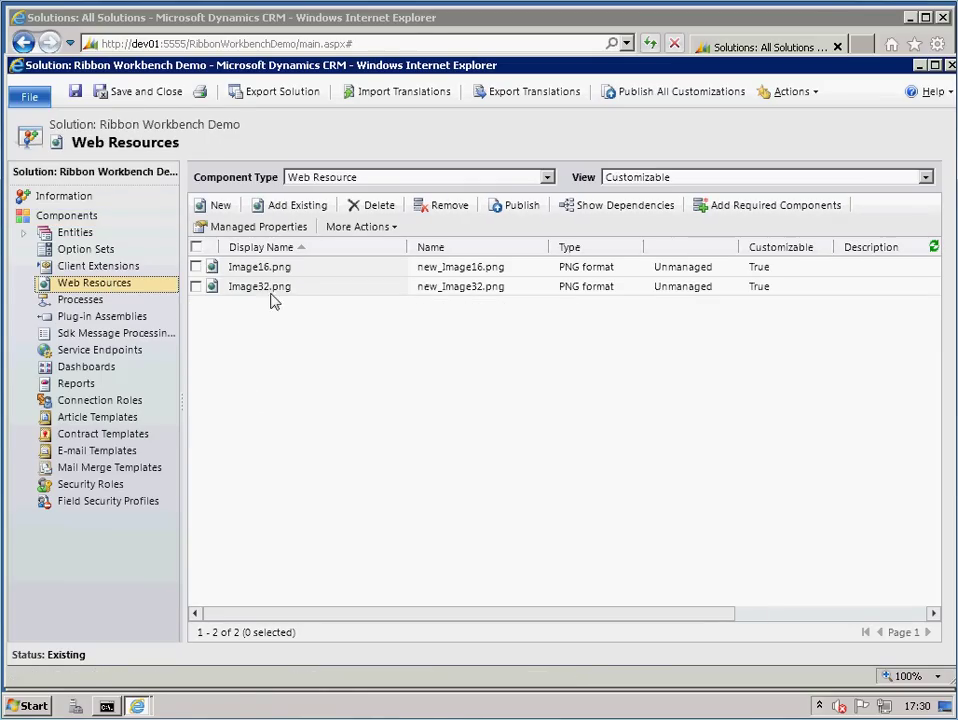
left_click(221, 206)
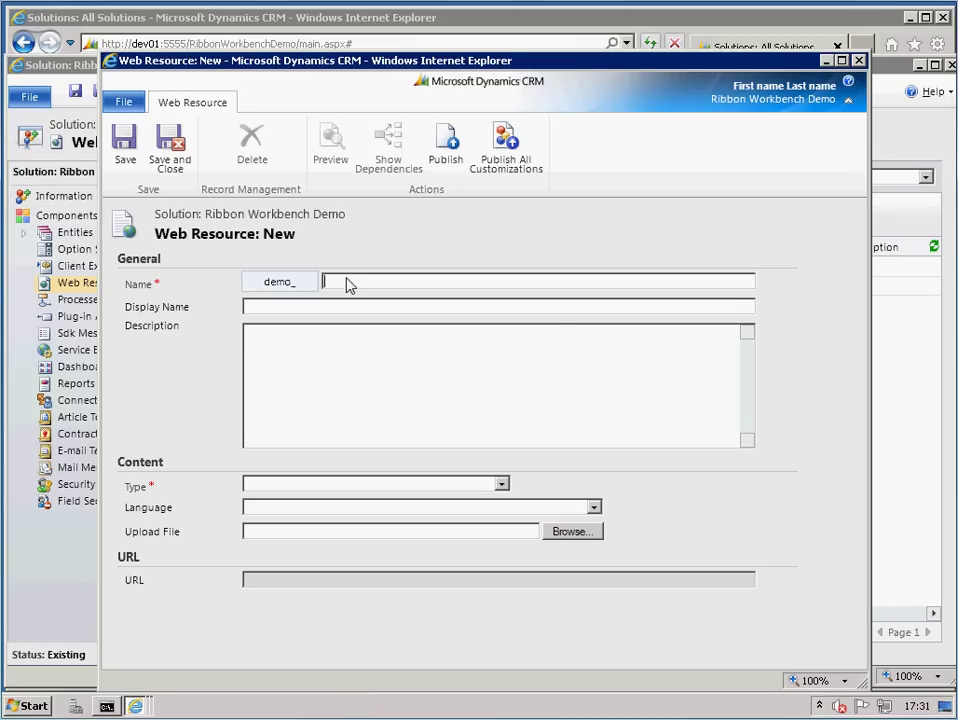
type("DynamicMenu.js")
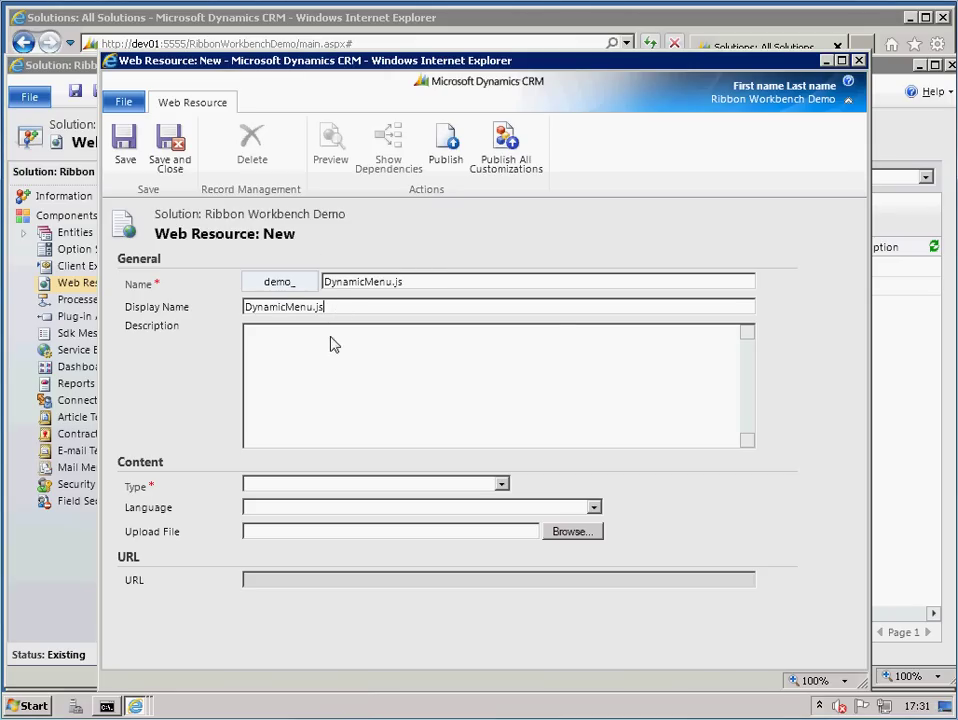
left_click(418, 486)
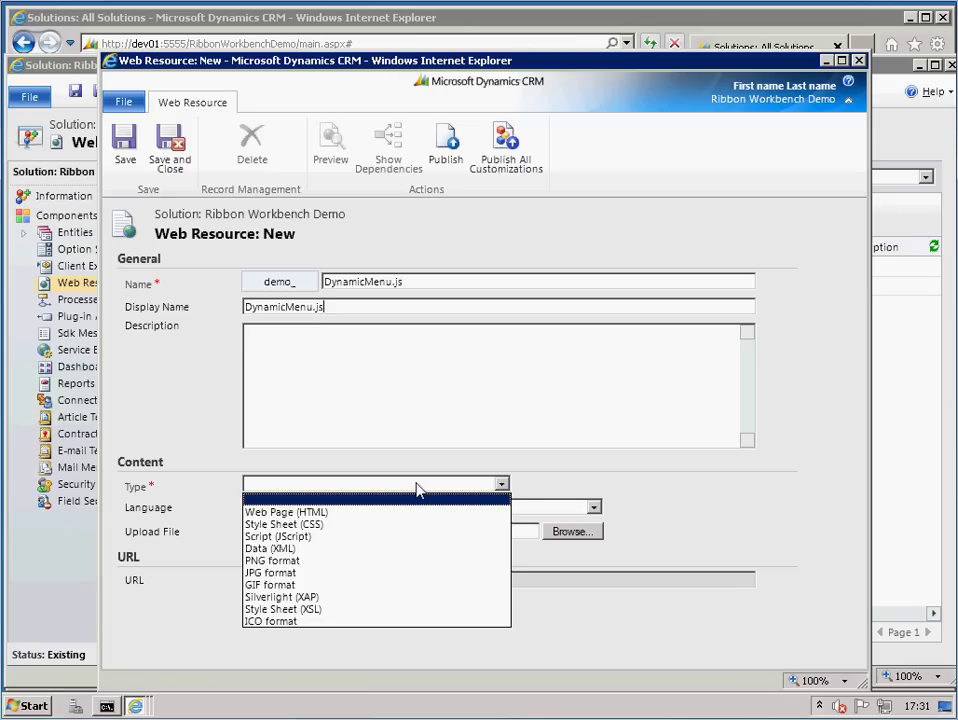
left_click(389, 537)
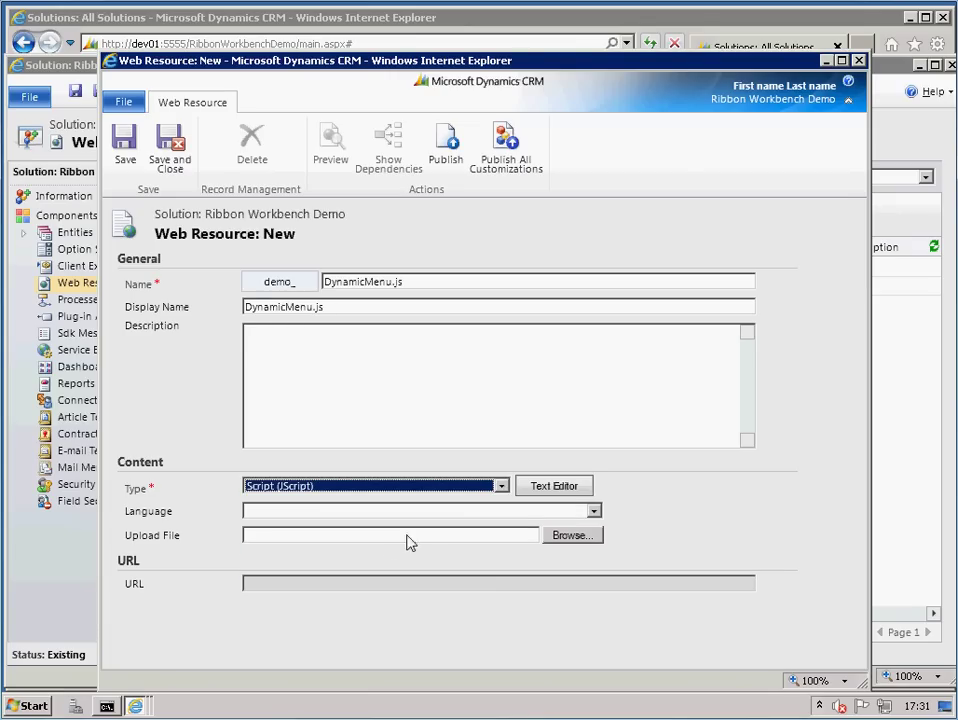
Step: Enter the script source with populateDynamicMenu(commandProperties) setting the PopulationXML menu with a Custom Report button, and itemClicked(commandProperties) alerting SourceControlId + ' clicked'
left_click(546, 487)
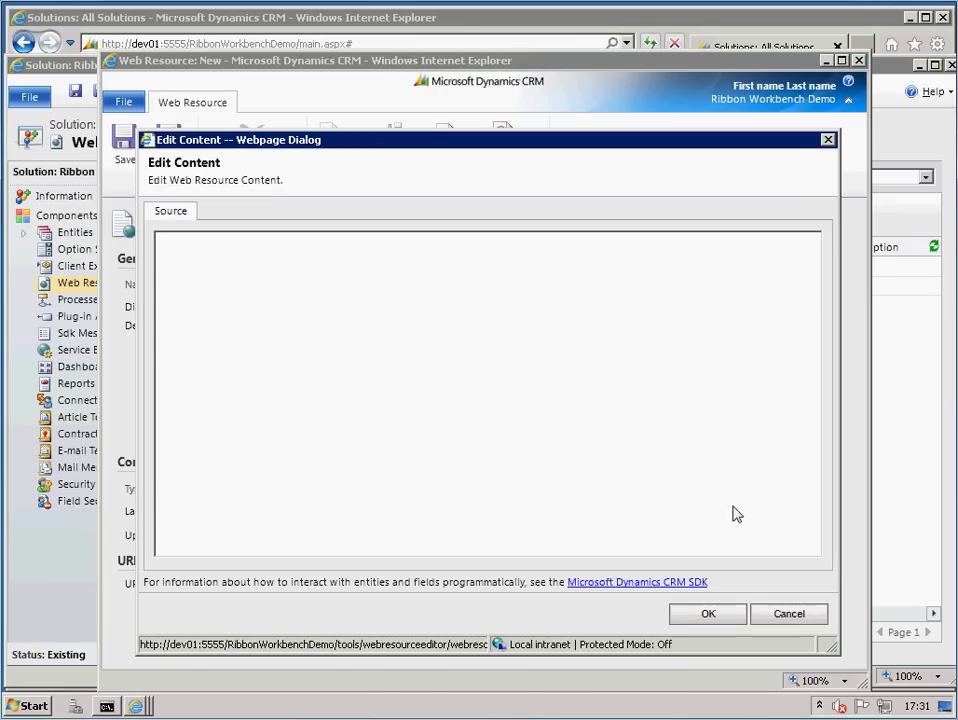
left_click(313, 287)
type("function populateDynamicMenu(commandProperties) { // Dynamically return the menu to show - this can be built at run time  commandProperties[\"PopulationXML\"]='<Menu Id=\"demo.CustomReportMenu\"><MenuSection Id=\"demo.CustomReportSection\" Sequence=\"10\"><Controls Id=\"demo.CustomReportControls\"><Button Id=\"demo.CustomReportMenu.Button1\" Command=\"demo.contact.ItemClicked.Command\" Sequence=\"30\" LabelText=\"Custom Report\" /></Controls></MenuSection></Menu>';   }  function itemClicked(commandProperties) {  // Determine which button was clicked in the menu  alert(commandProperties.SourceControlId+ ' clicked');  }")
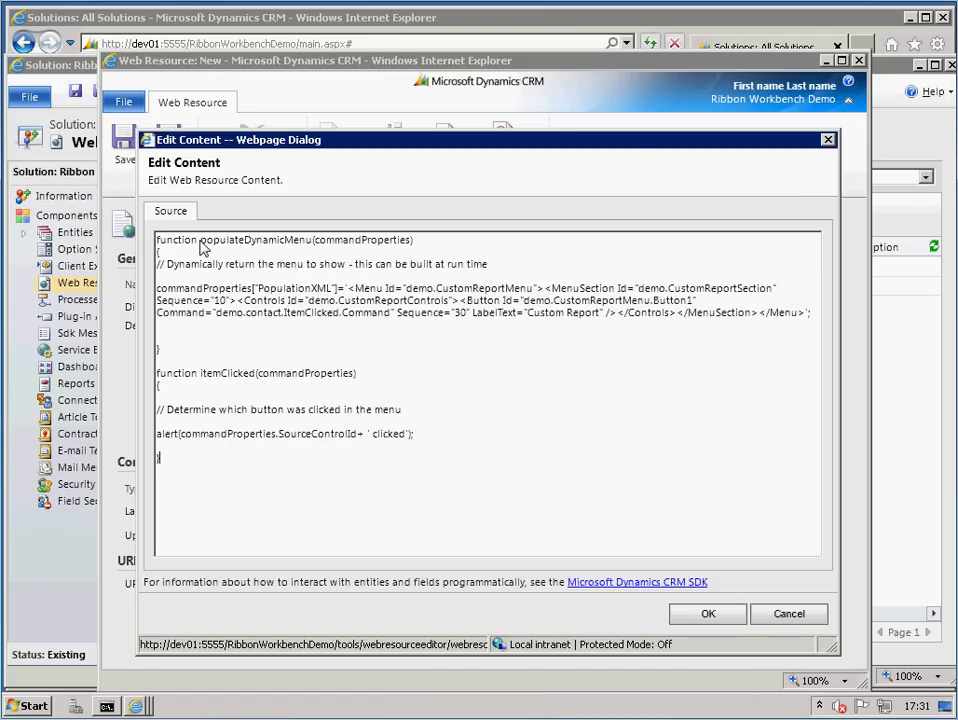
Step: Examine the script's two function names, their commandProperties parameter, the returned menu XML and the SourceControlId property
left_click_drag(200, 243, 313, 243)
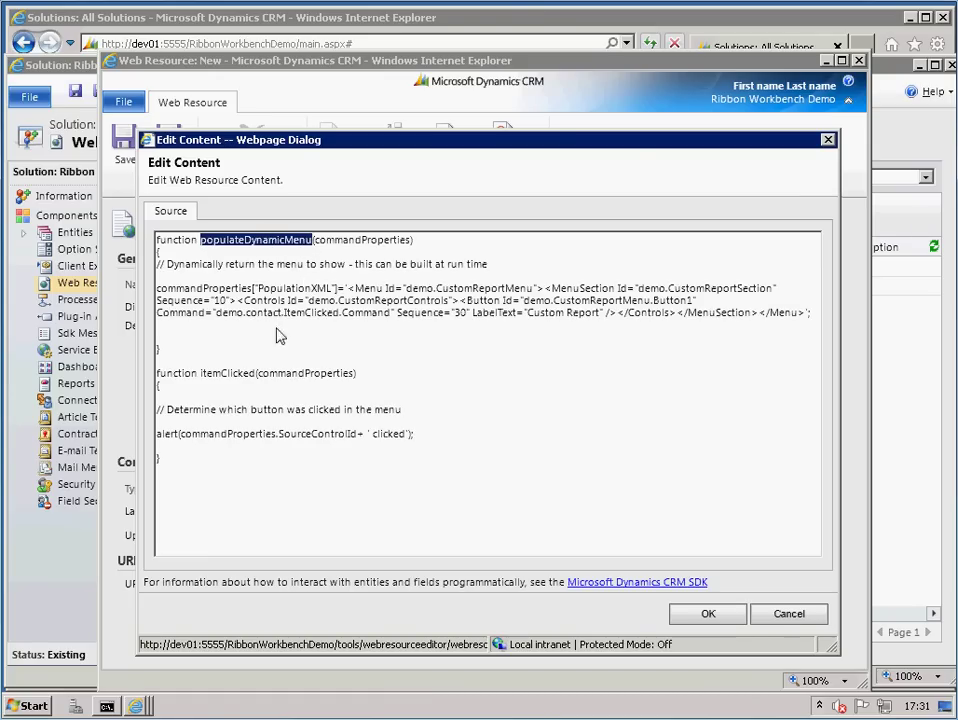
left_click_drag(202, 376, 246, 374)
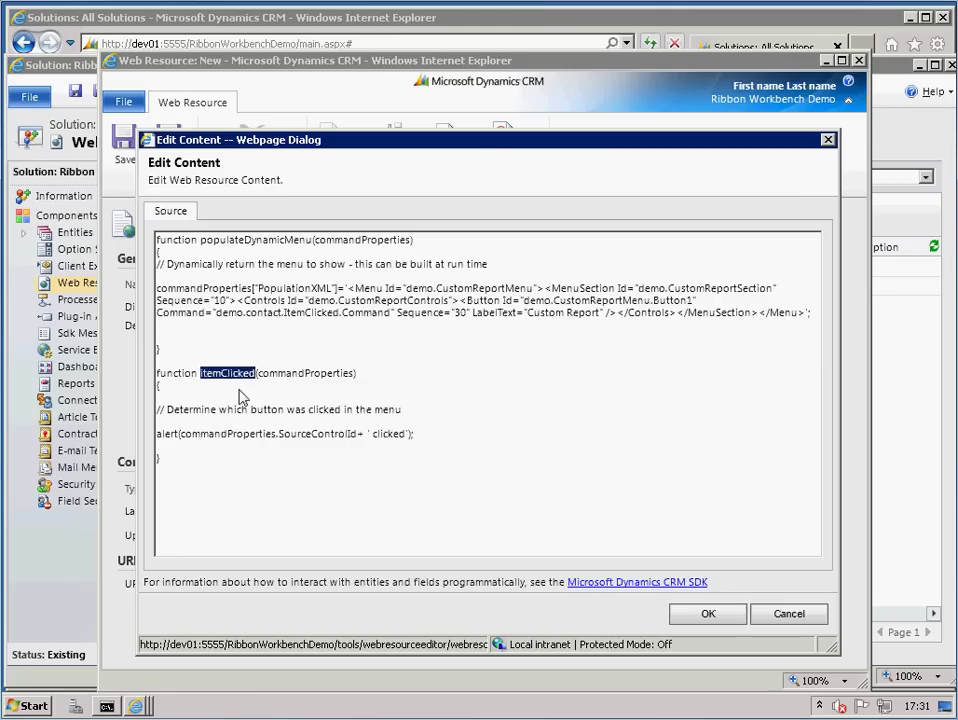
left_click(205, 340)
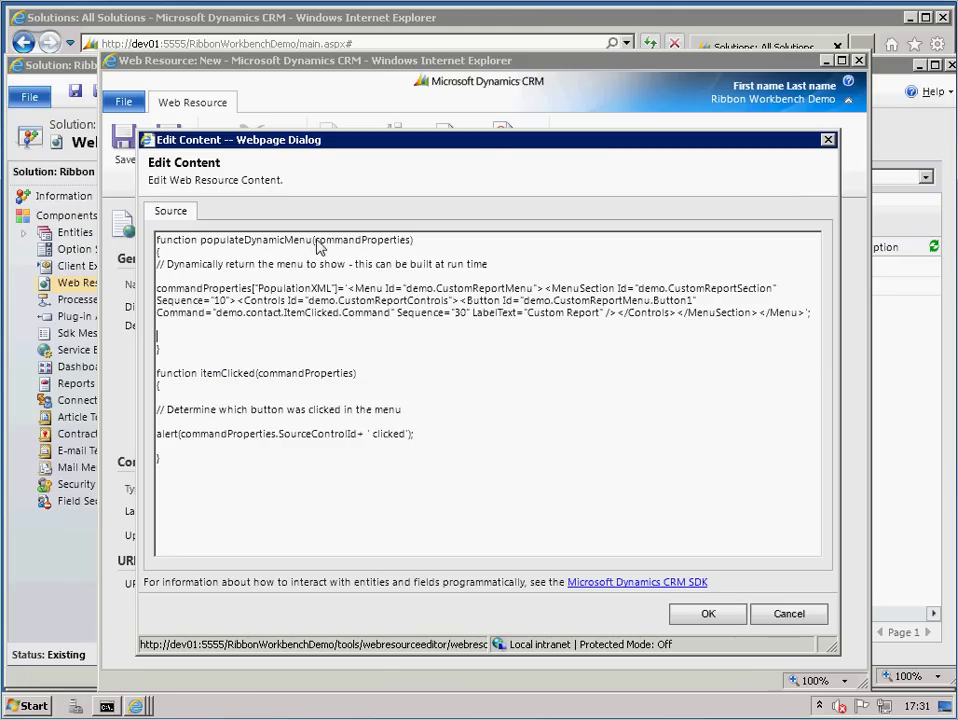
left_click_drag(316, 242, 405, 246)
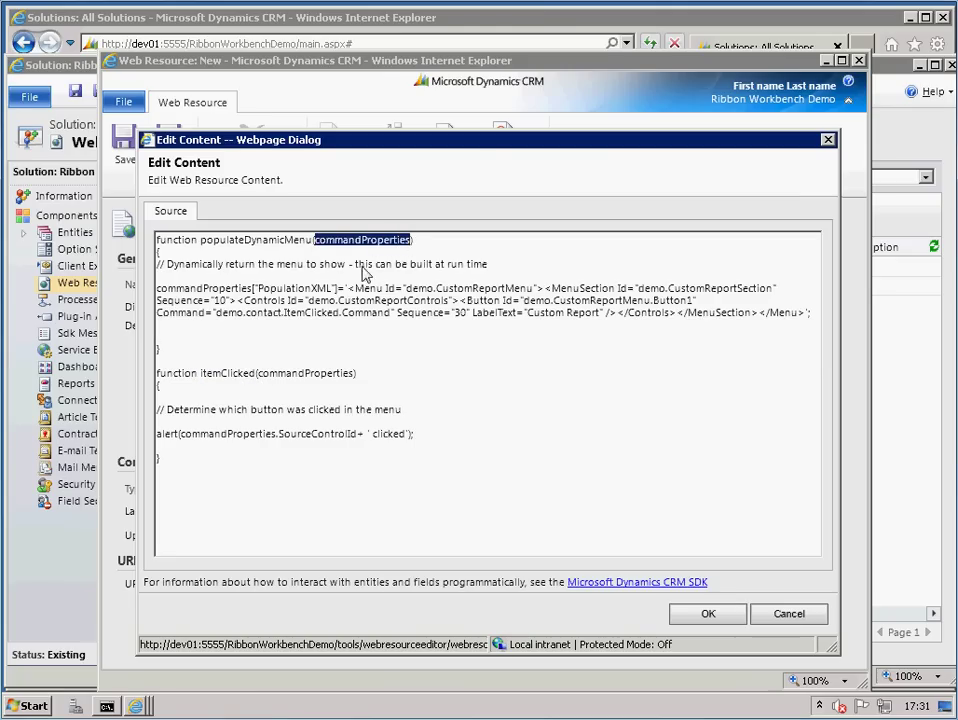
left_click_drag(258, 374, 354, 377)
left_click(222, 338)
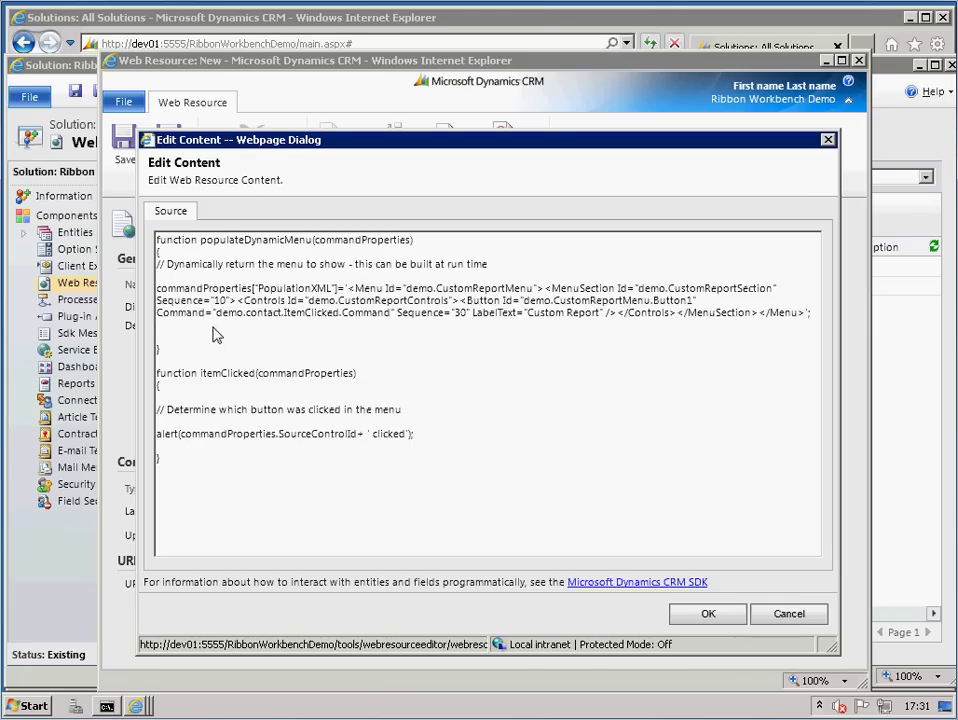
left_click_drag(352, 291, 805, 320)
left_click(355, 293)
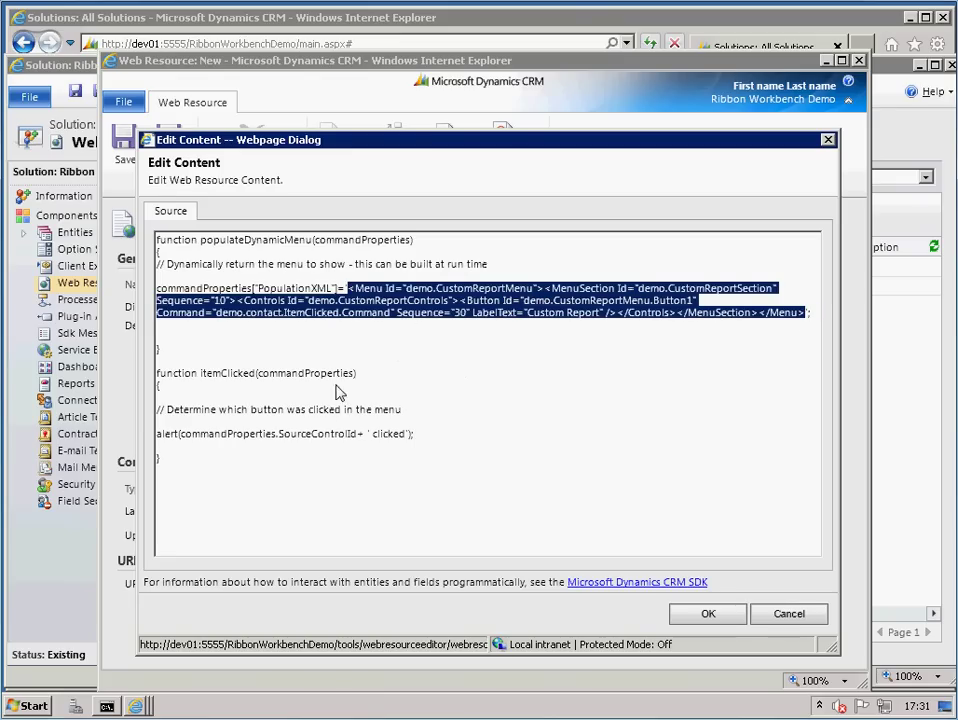
left_click(284, 441)
left_click_drag(280, 440, 357, 452)
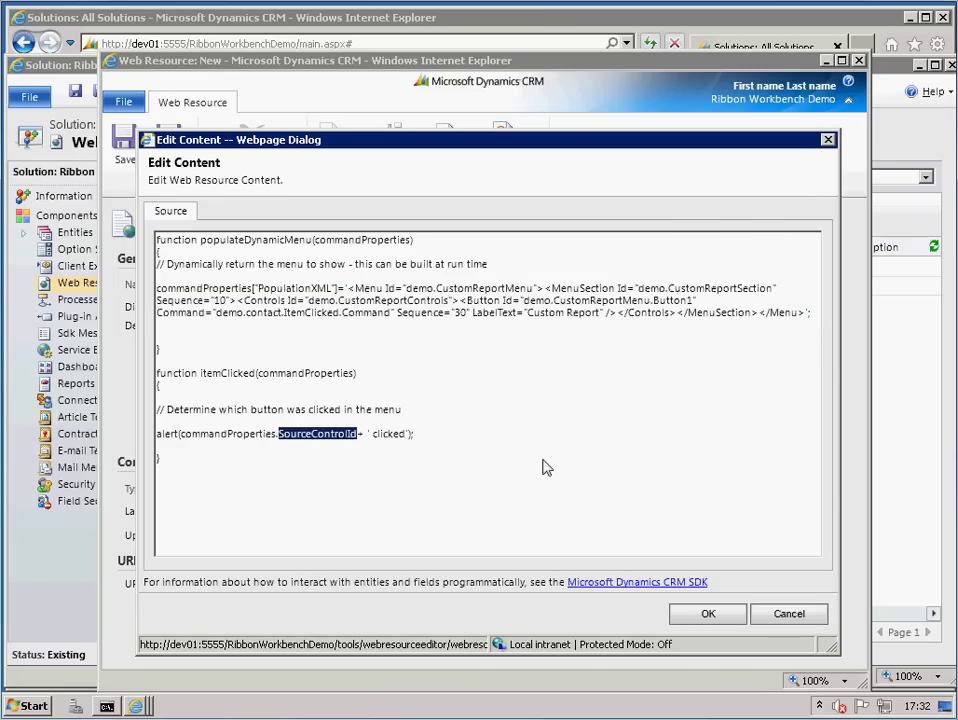
Step: Accept the script content, save and close the DynamicMenu.js web resource, and publish all customizations
left_click(706, 613)
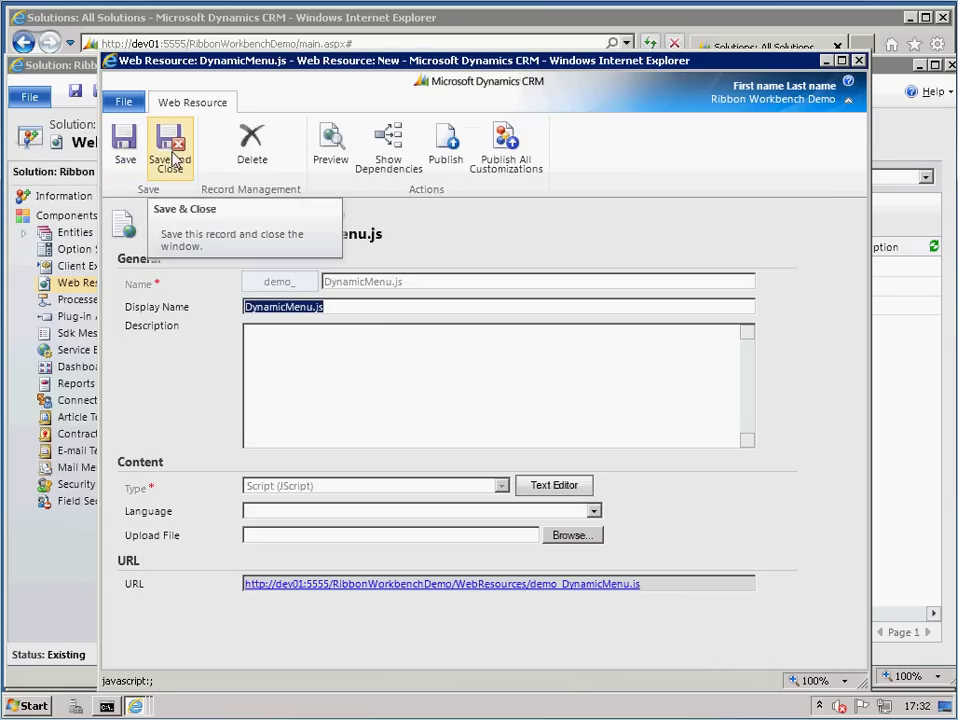
left_click(172, 158)
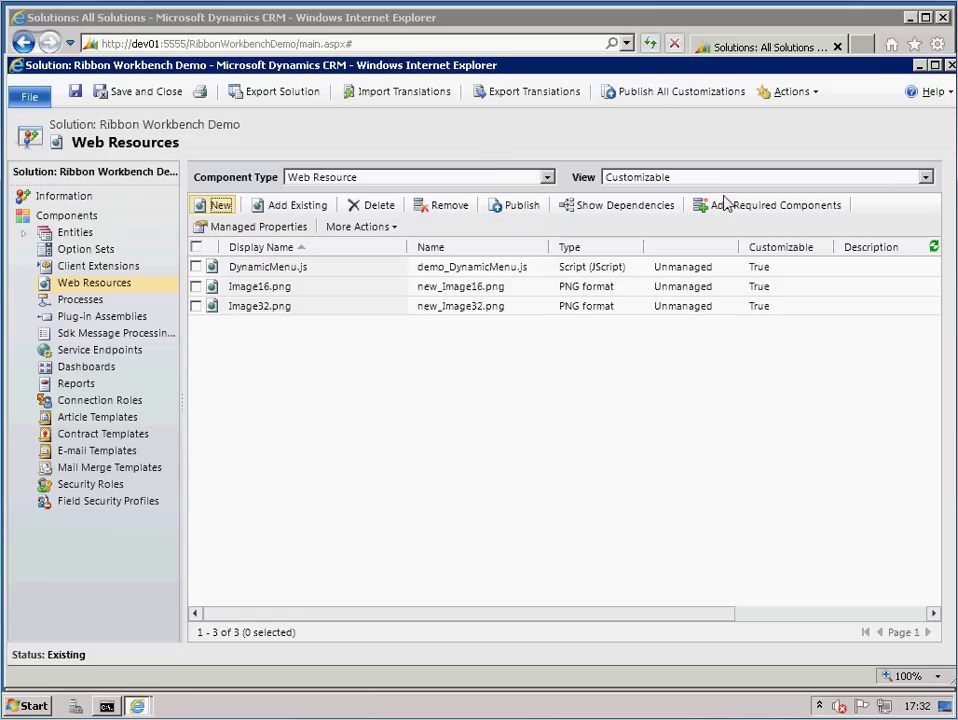
left_click(660, 93)
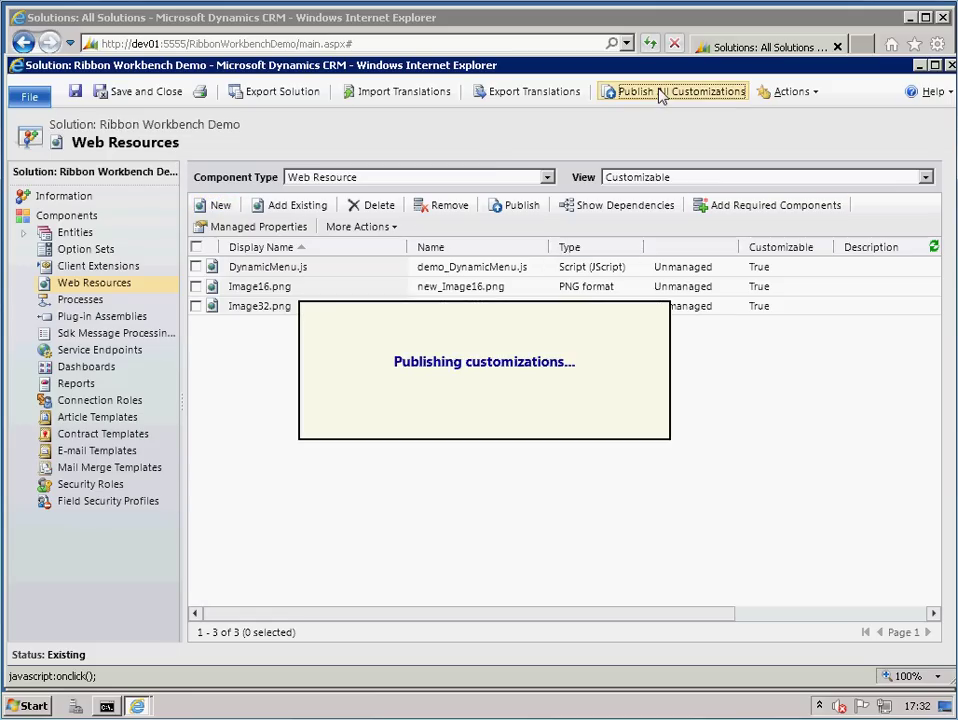
Step: Close the solution window and load the RibbonWorkbenchDemo solution in the Ribbon Workbench
left_click(950, 65)
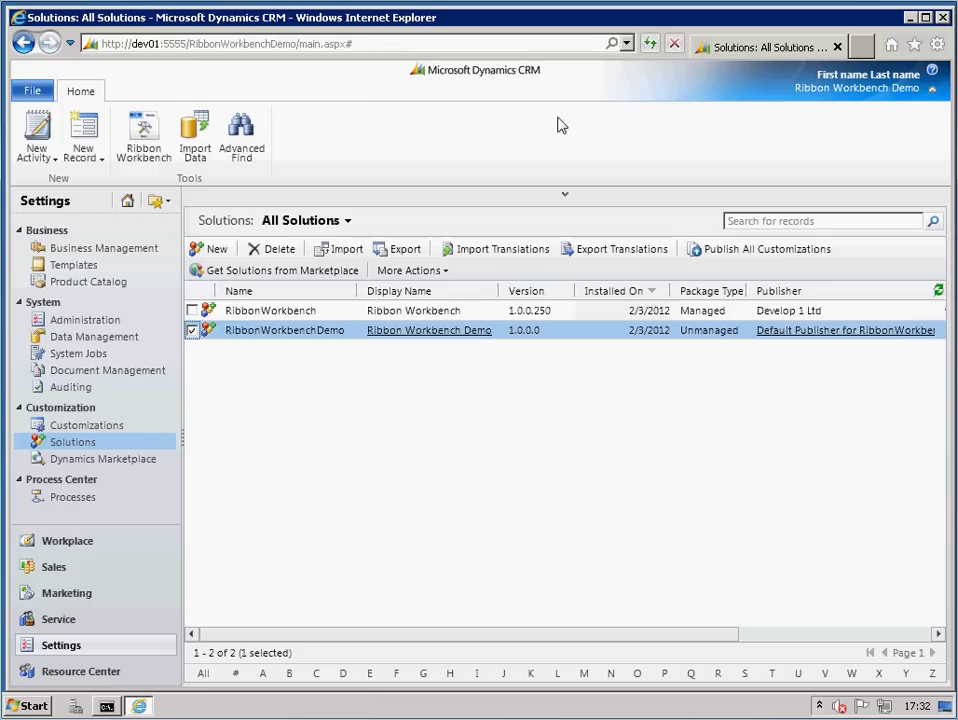
left_click(144, 138)
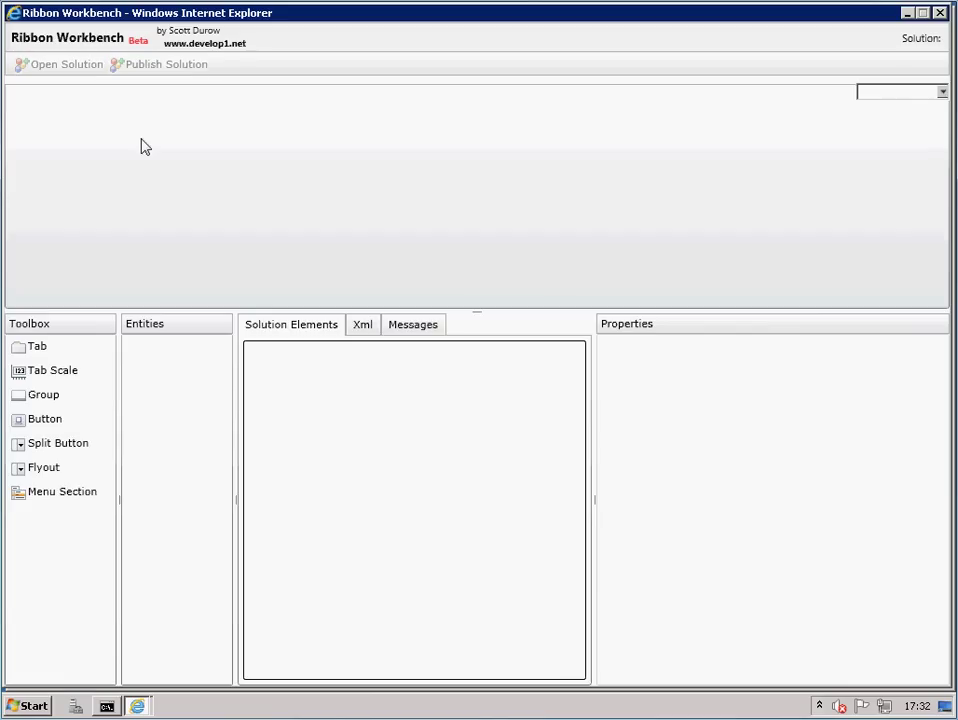
double_click(285, 253)
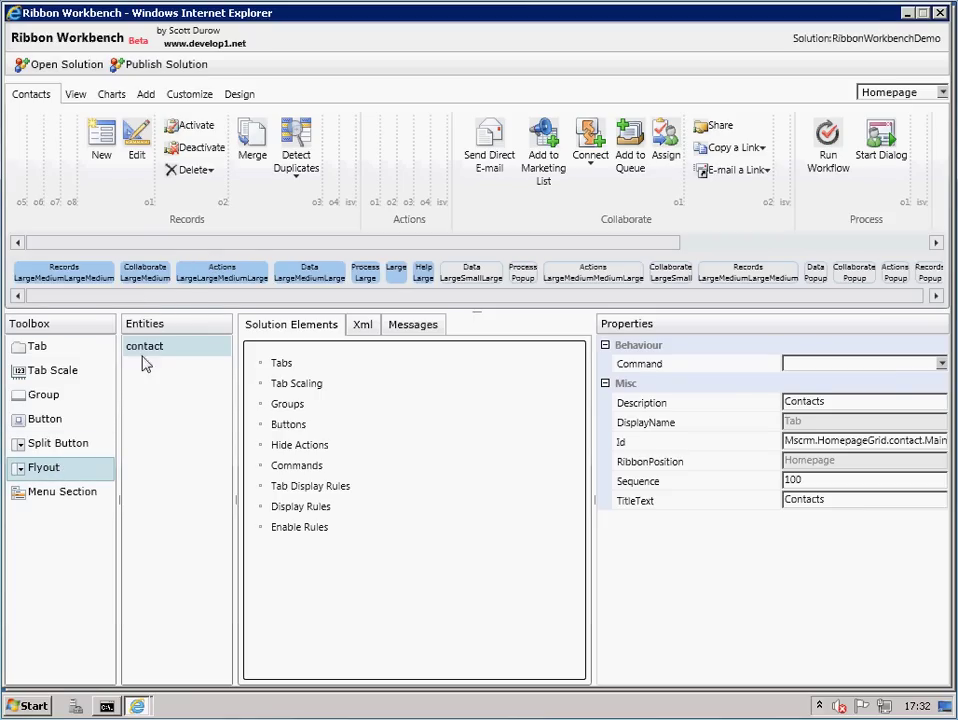
Step: Add a flyout before Merge in the Records group of the contact homepage ribbon and label it Dynamic Menu
left_click_drag(143, 364, 248, 166)
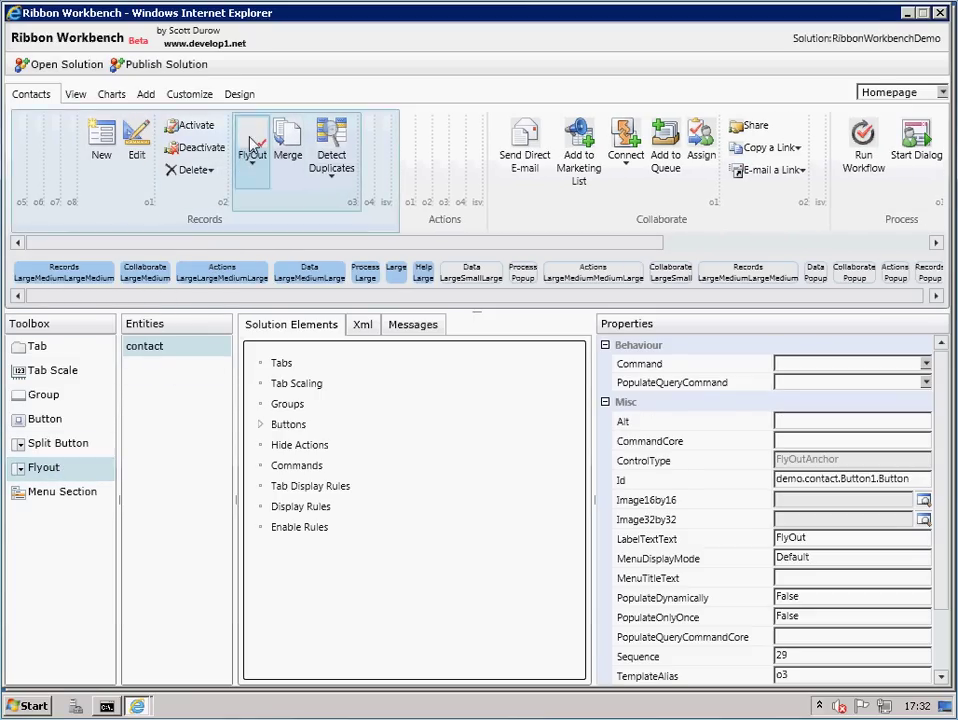
left_click(251, 148)
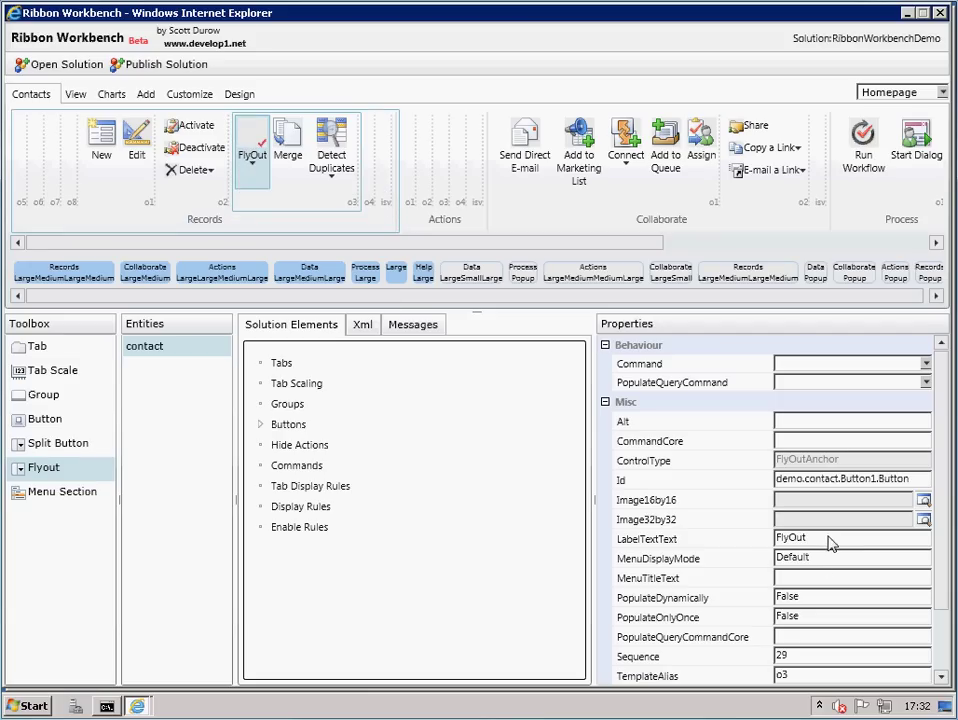
left_click(741, 541)
type("Dy")
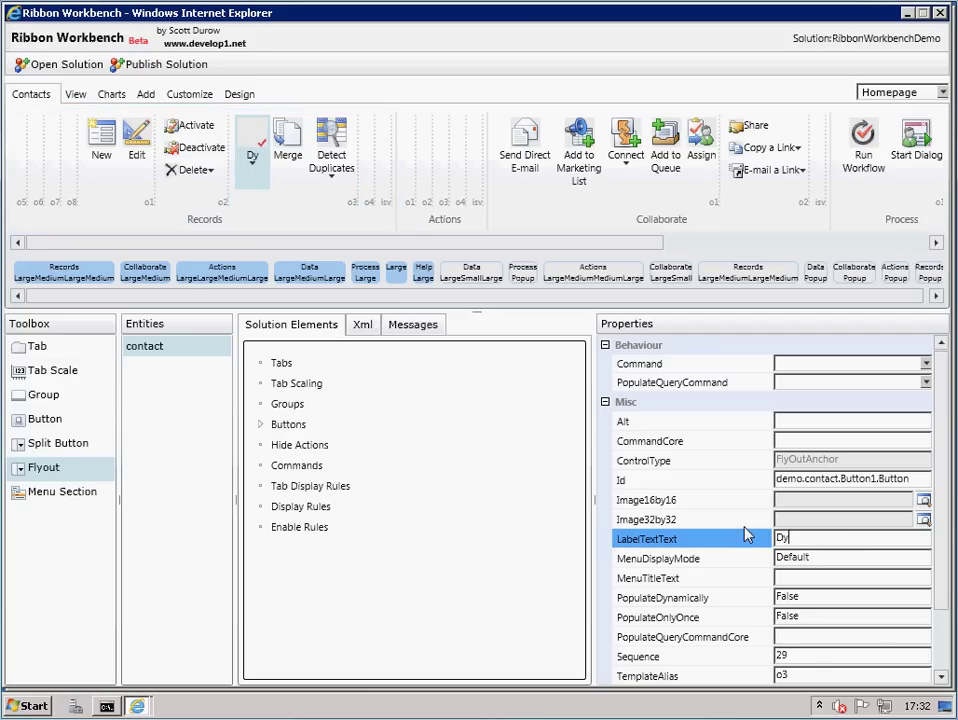
type("namic Menu")
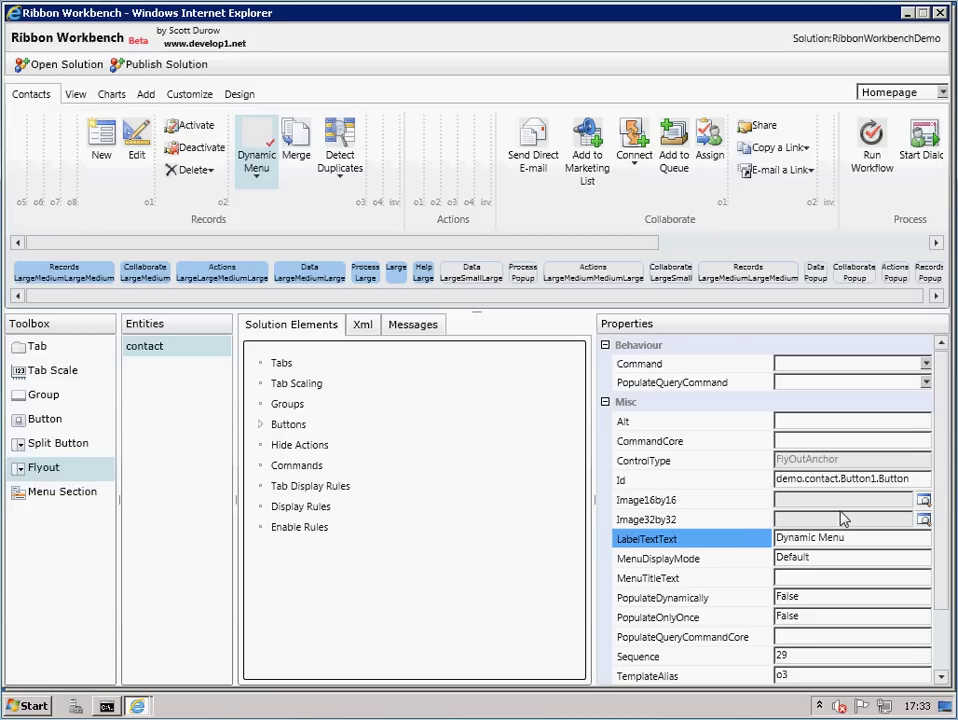
Step: Assign Image32.png as the Dynamic Menu flyout's 32by32 image and Image16.png as its 16by16 image
left_click(922, 519)
left_click(922, 522)
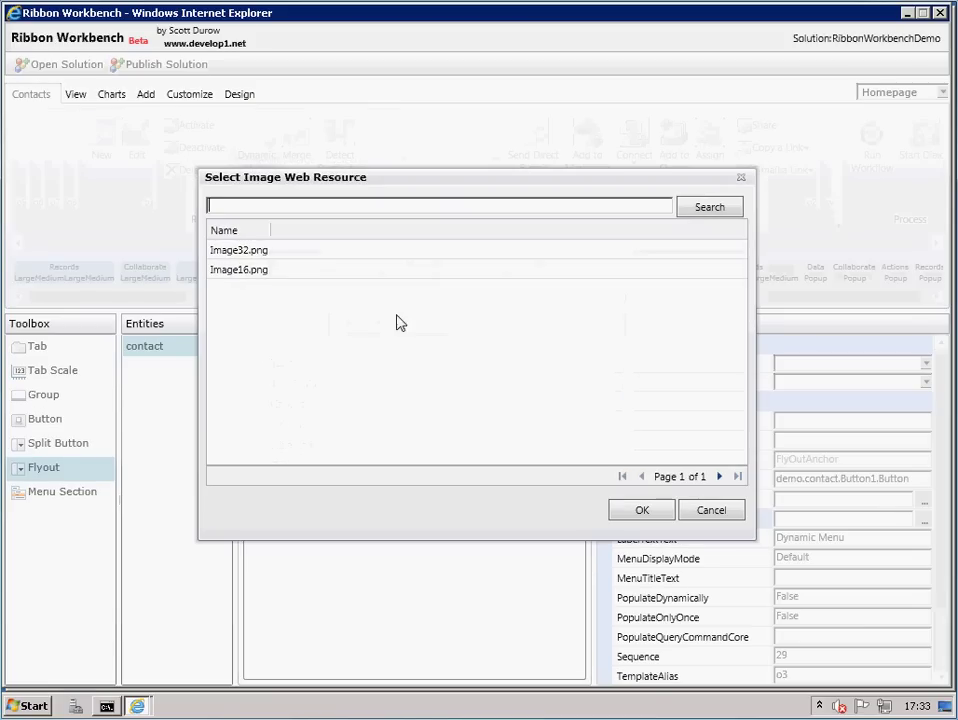
left_click(240, 251)
double_click(240, 253)
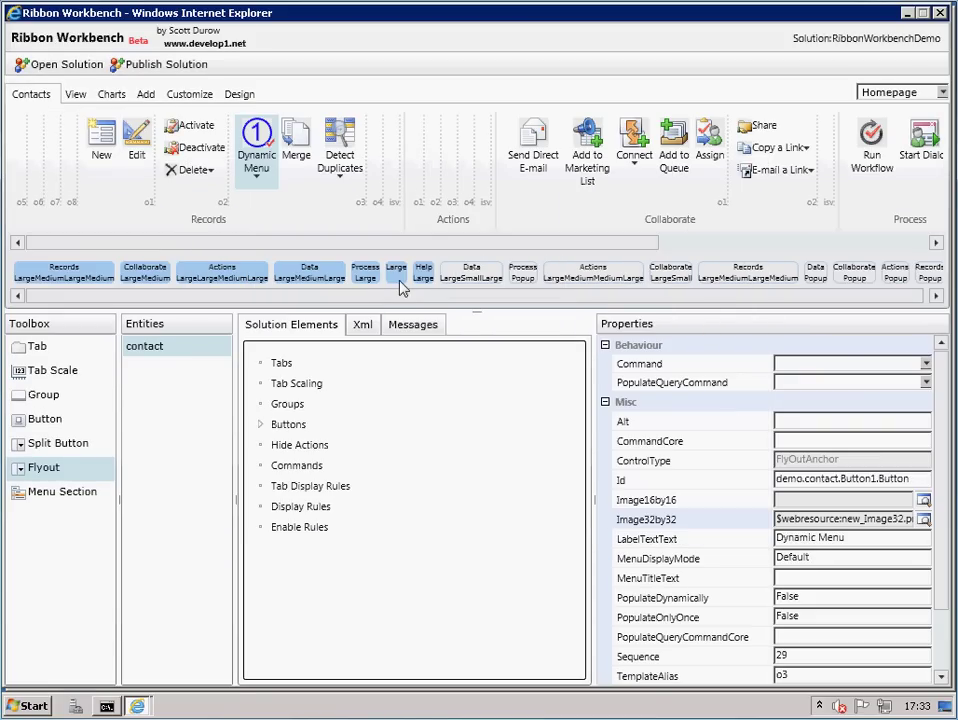
left_click(924, 501)
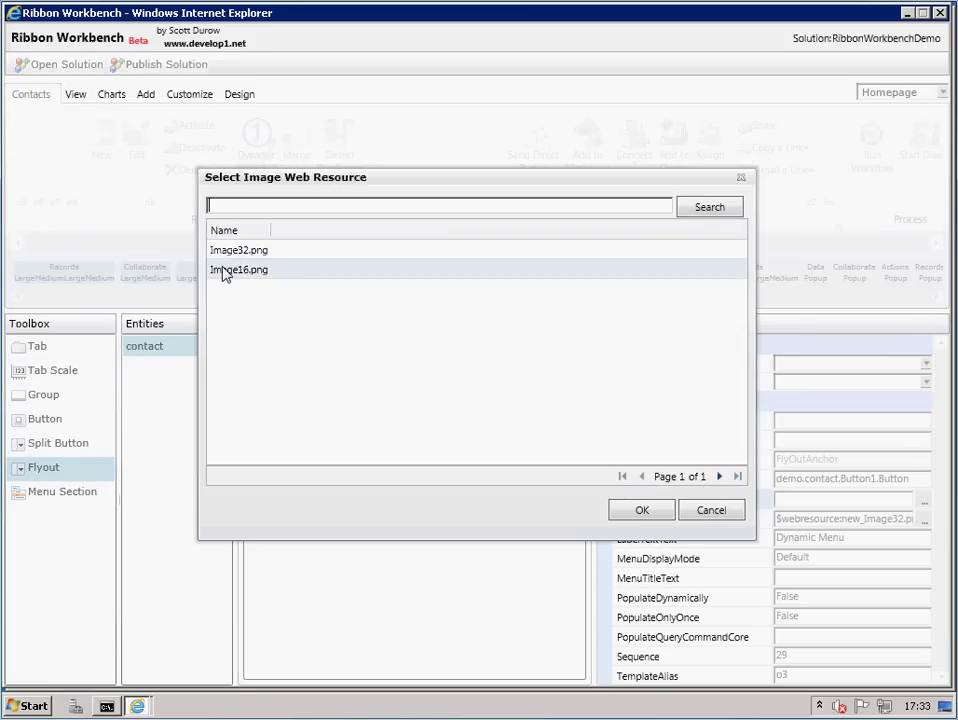
double_click(225, 270)
Step: Add a new command to the contact solution elements and set its Id to demo.contact.PopulateMenu.Command
left_click(298, 466)
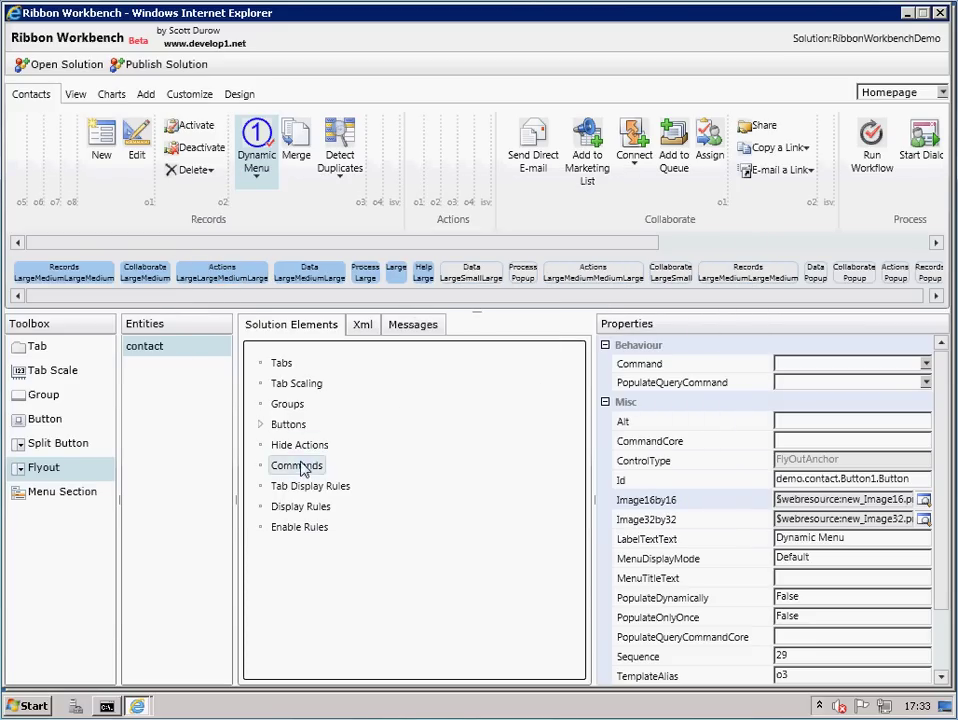
right_click(305, 470)
left_click(342, 477)
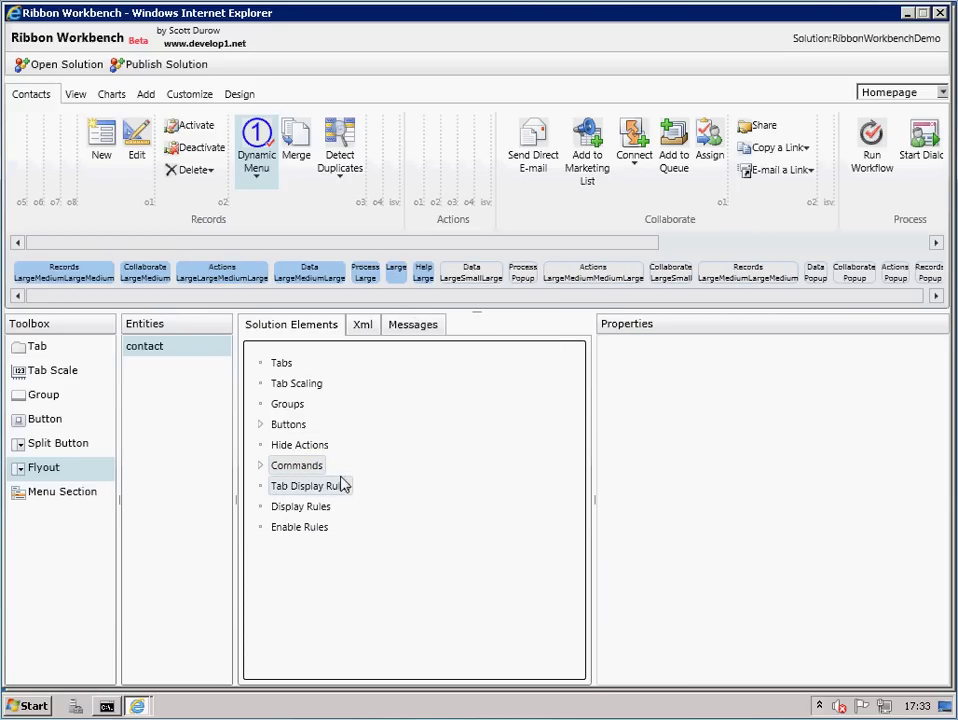
left_click(261, 466)
left_click(308, 486)
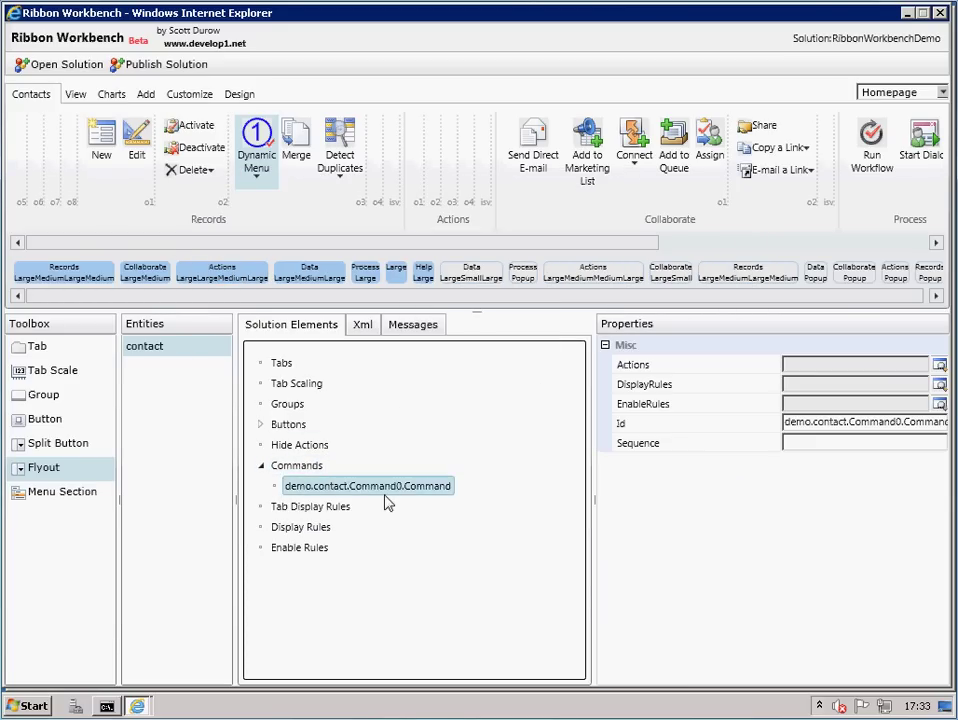
left_click_drag(850, 428, 896, 427)
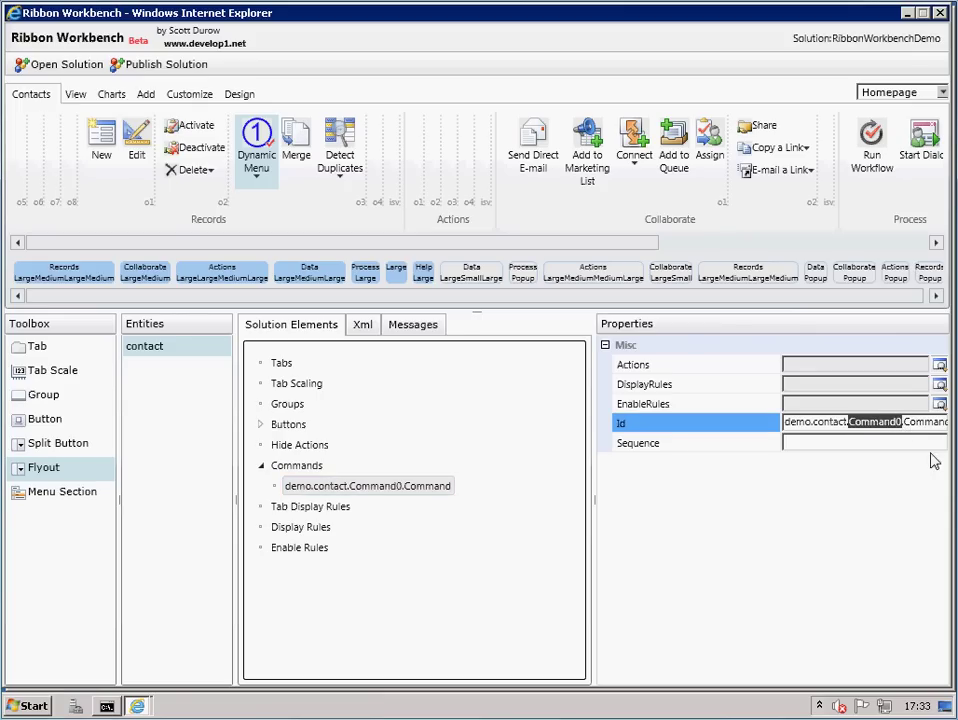
type("Po")
type("pulate")
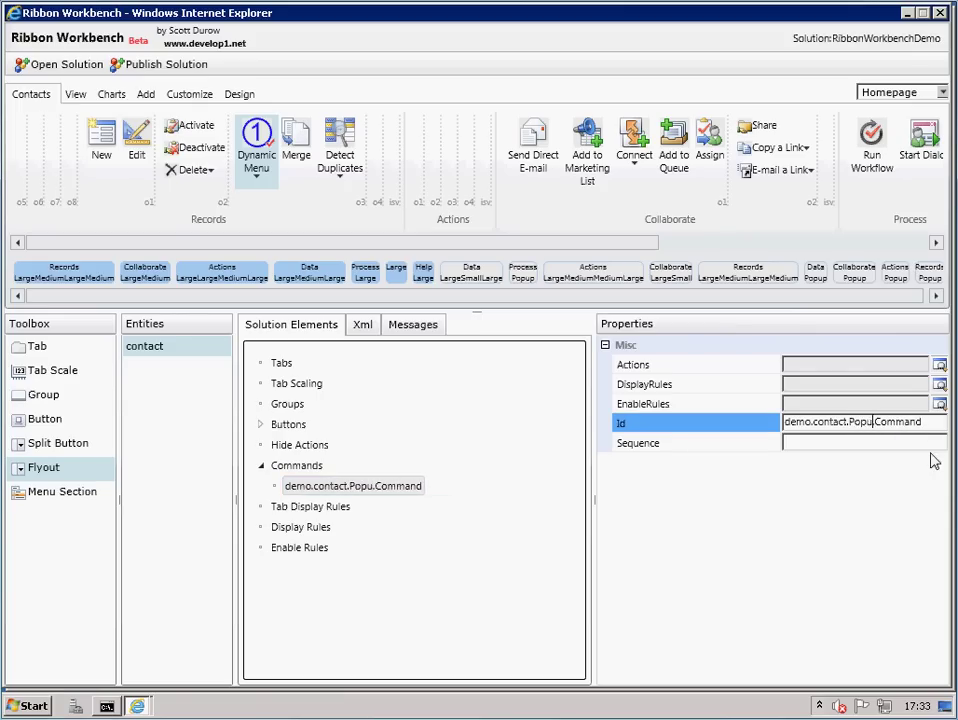
type("Menu")
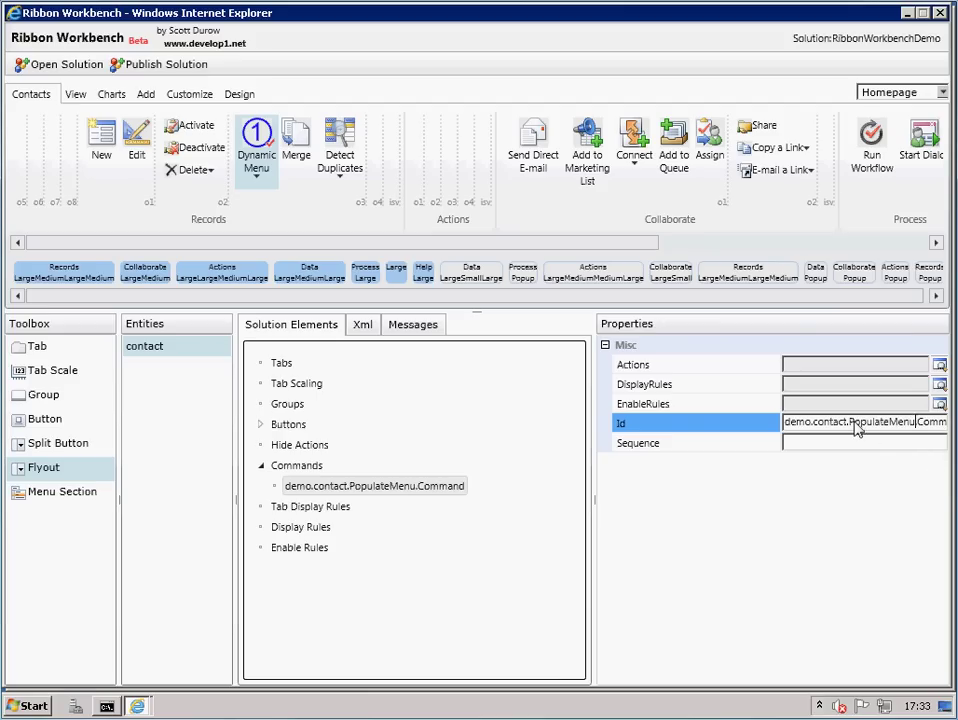
Step: Add a Javascript Function Action to the PopulateMenu command and choose DynamicMenu.js as its library
left_click(940, 366)
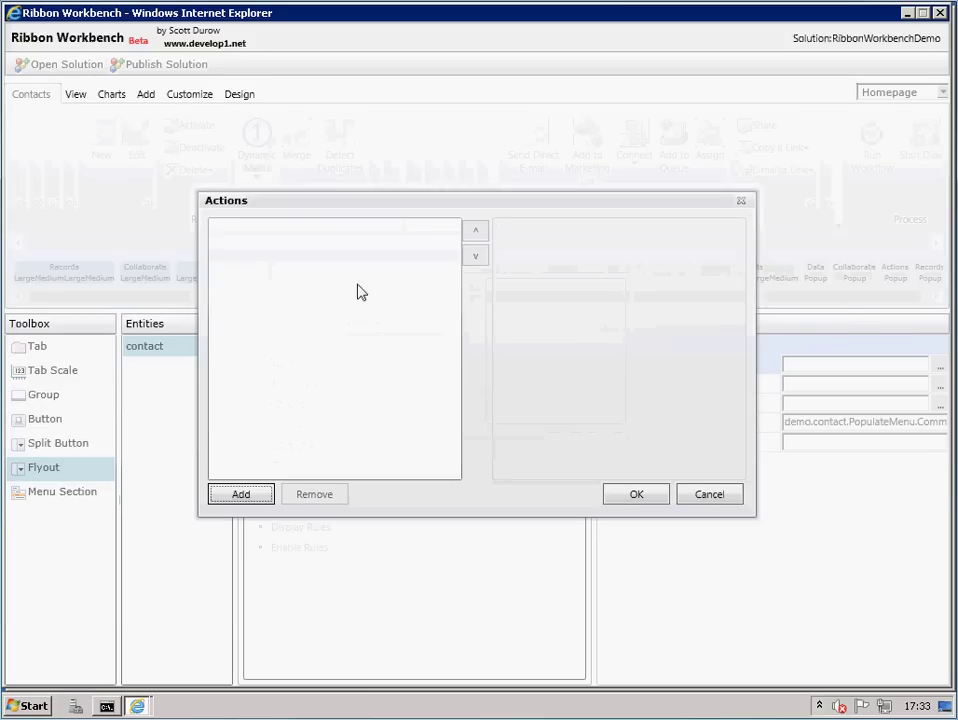
left_click(259, 496)
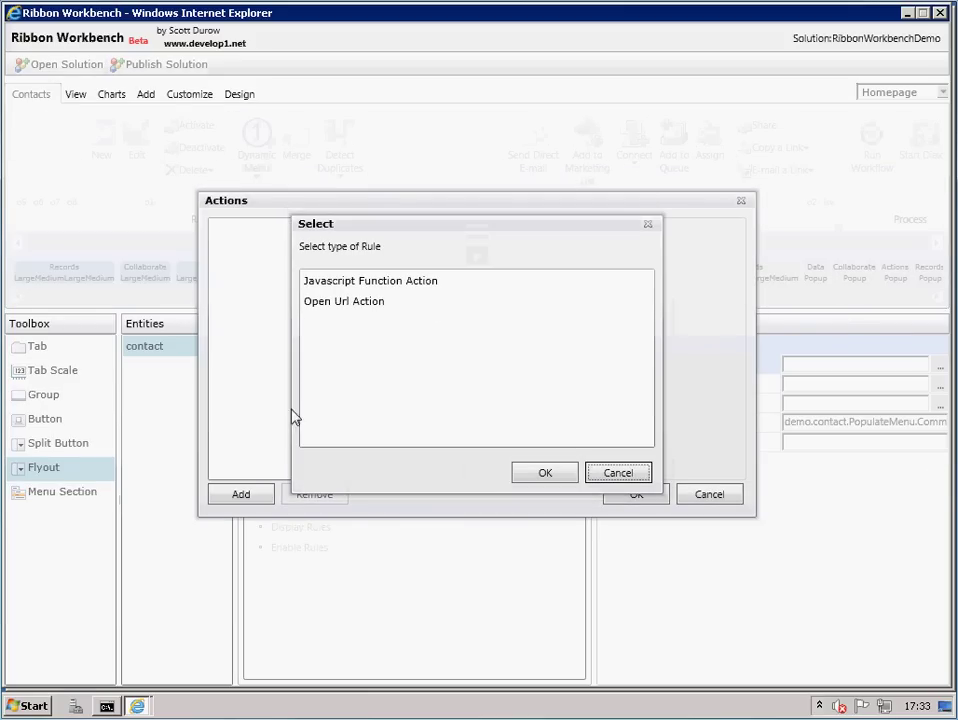
left_click(352, 284)
double_click(352, 284)
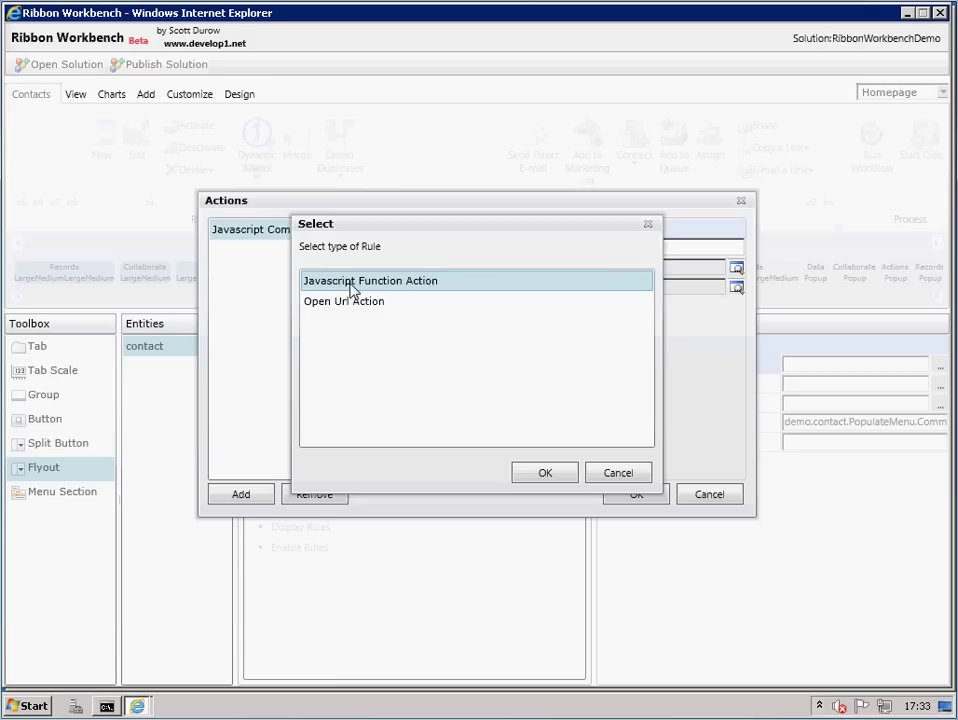
left_click(737, 268)
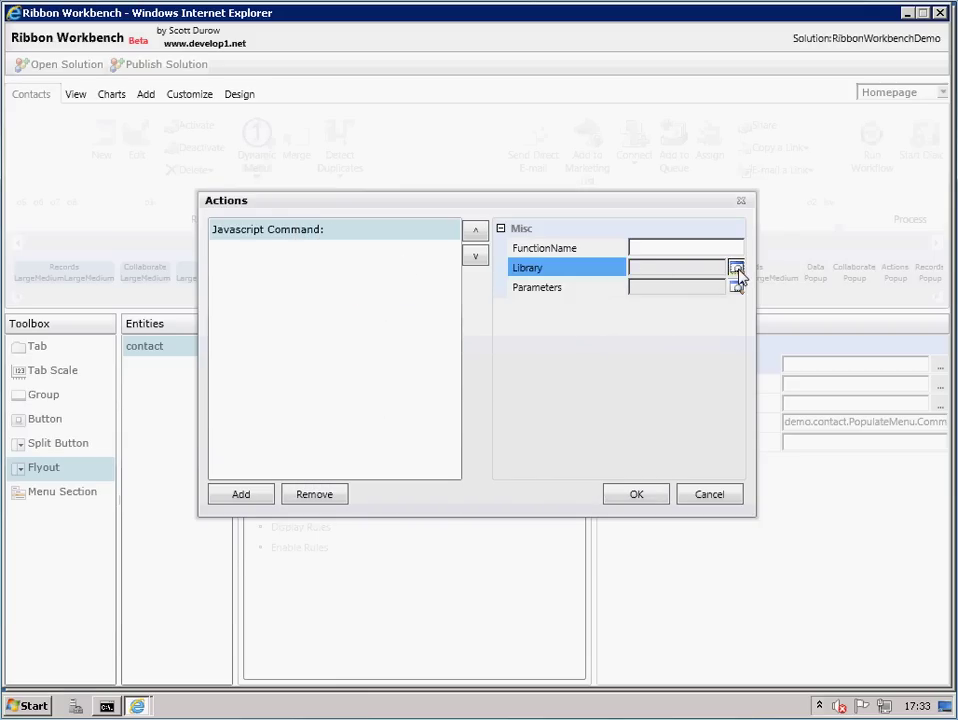
double_click(291, 258)
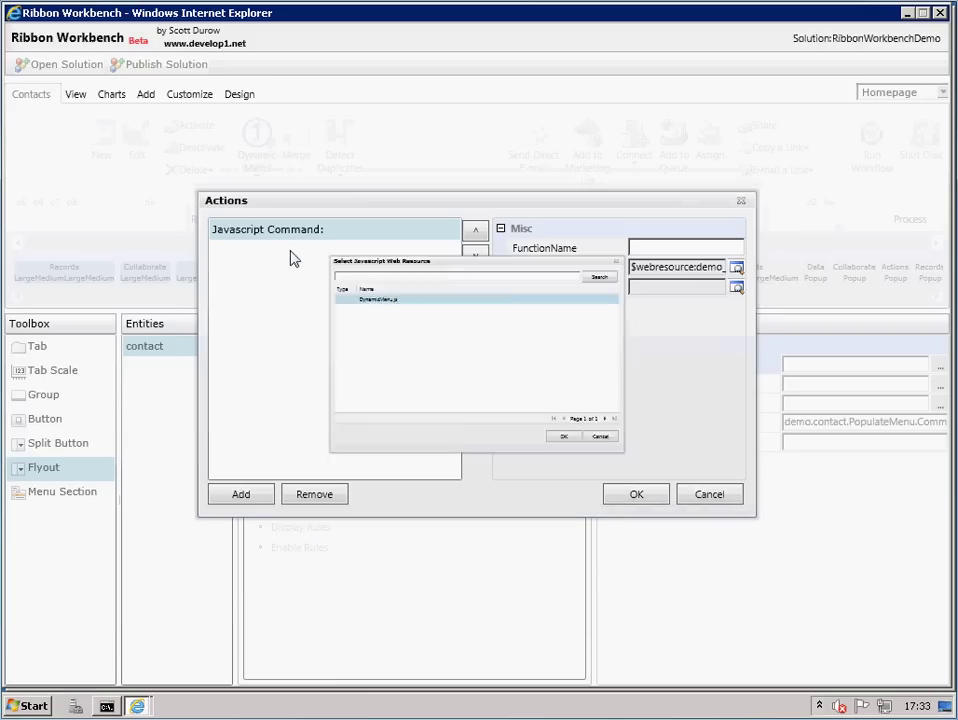
Step: Add a Crm Parameter with the value CommandProperties to the PopulateMenu action, confirm, and expand the command to show it
left_click(737, 287)
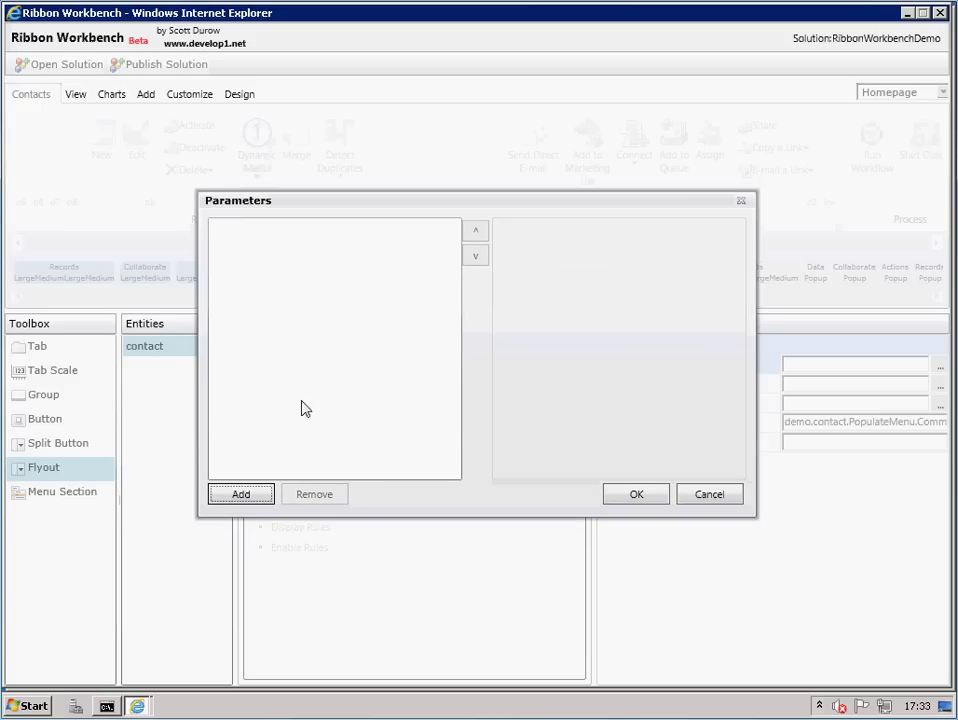
left_click(250, 496)
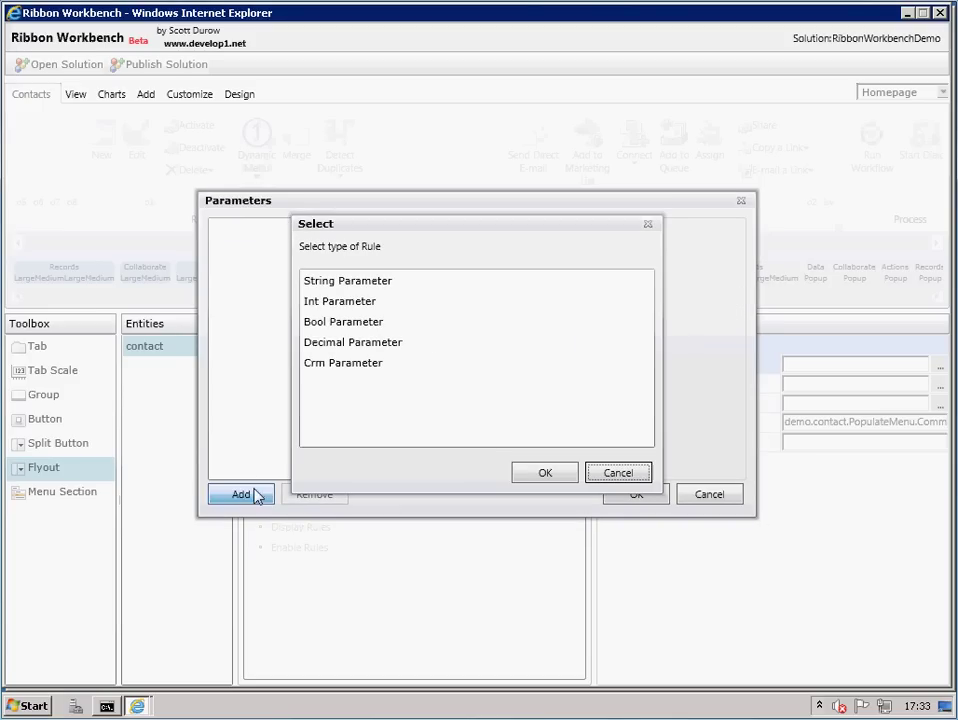
left_click(316, 370)
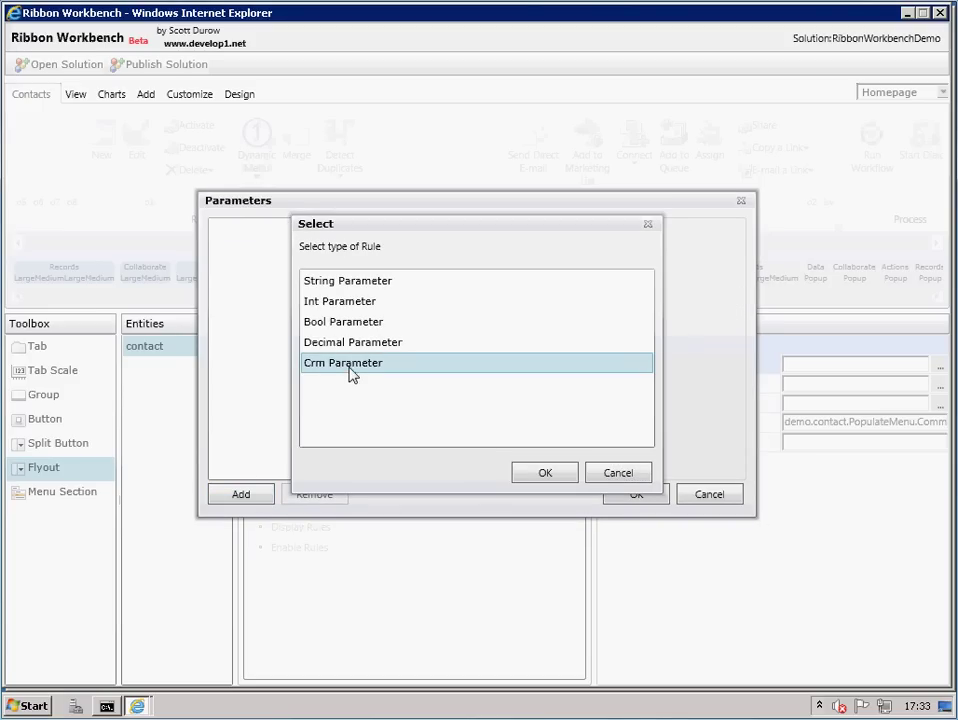
double_click(352, 368)
left_click(681, 270)
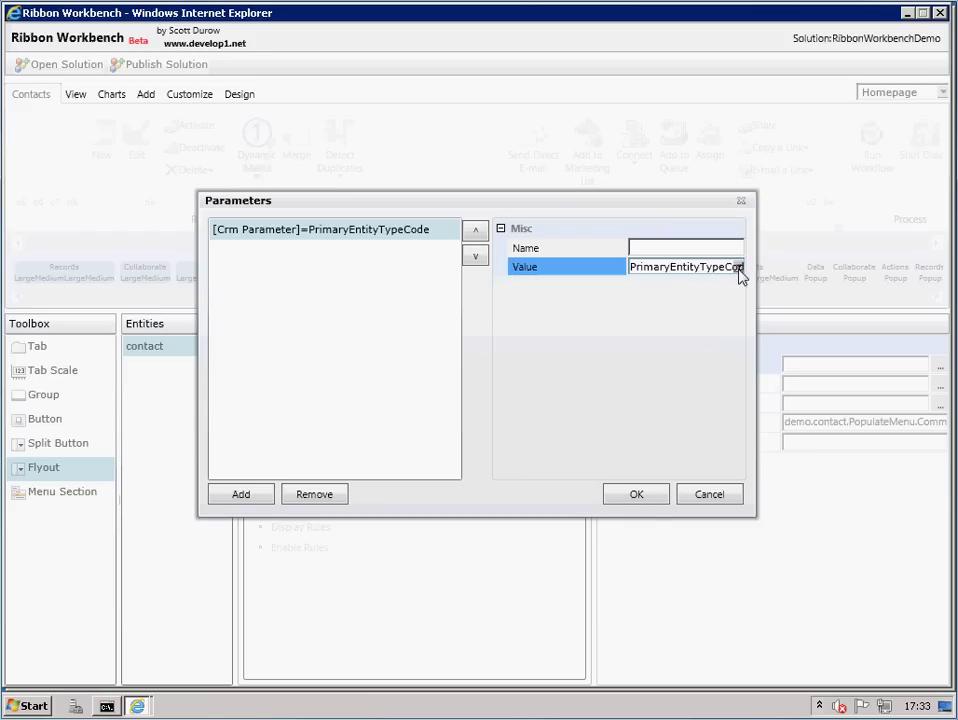
left_click(745, 268)
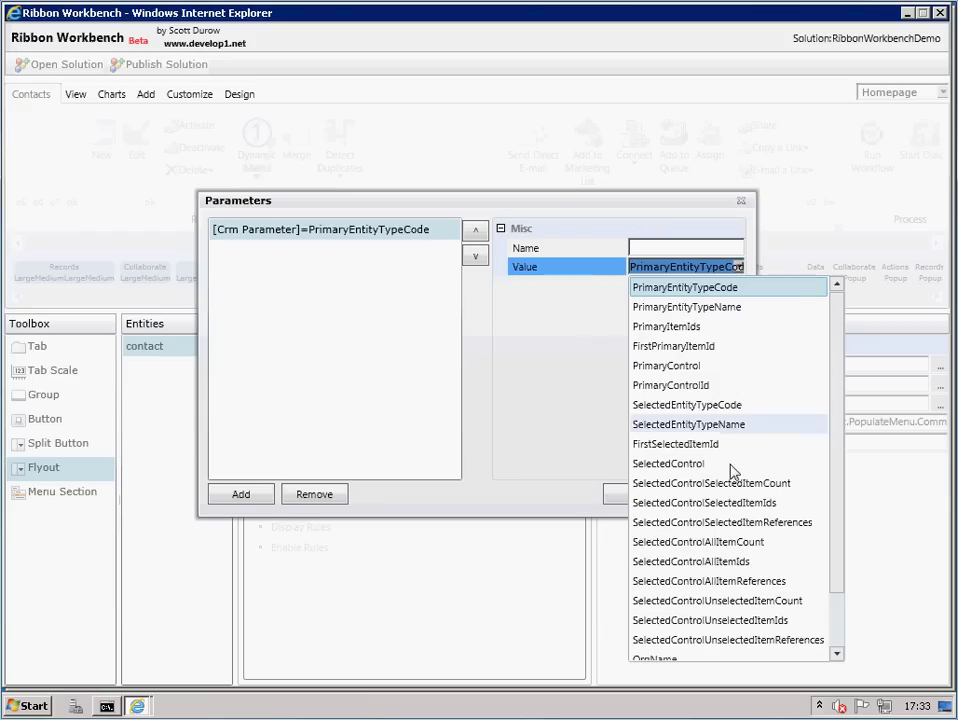
scroll(705, 455, "down", 2)
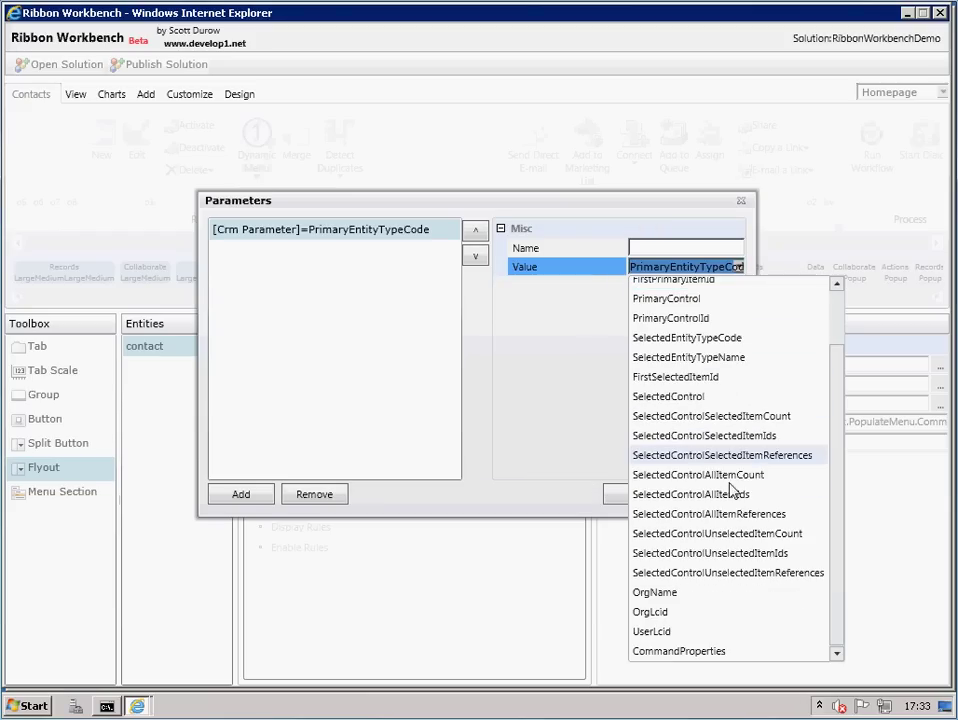
left_click(680, 651)
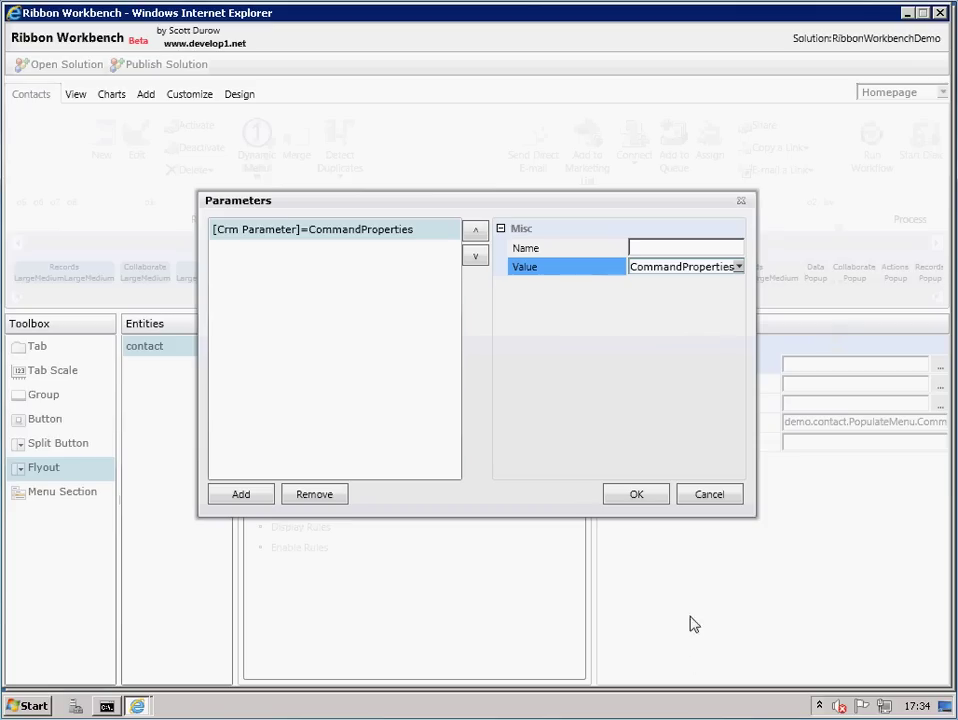
left_click(645, 496)
left_click(648, 496)
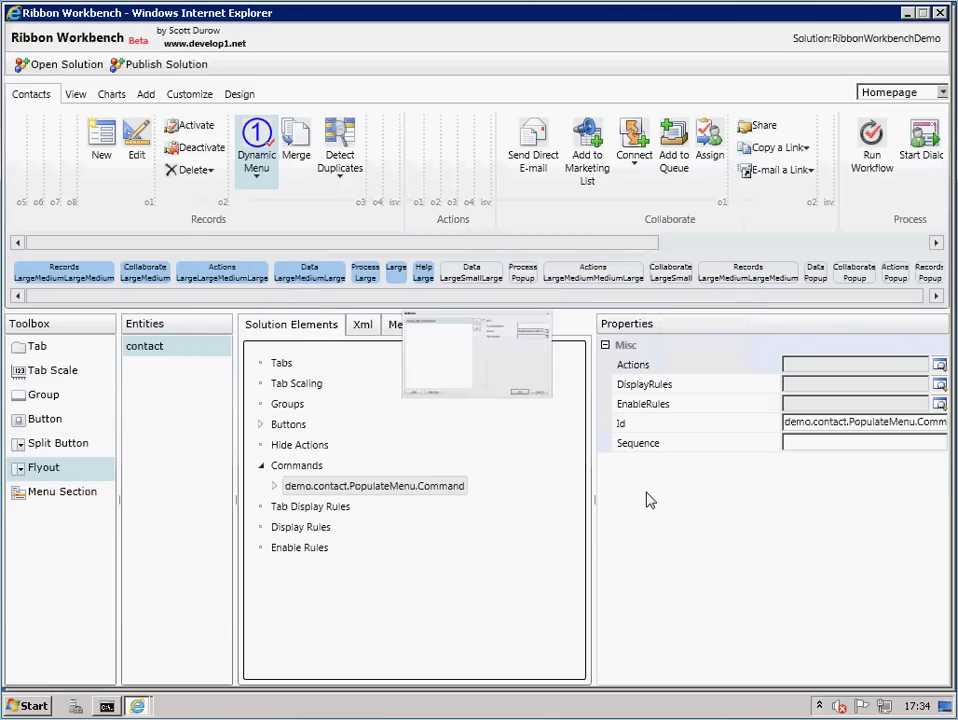
left_click(272, 486)
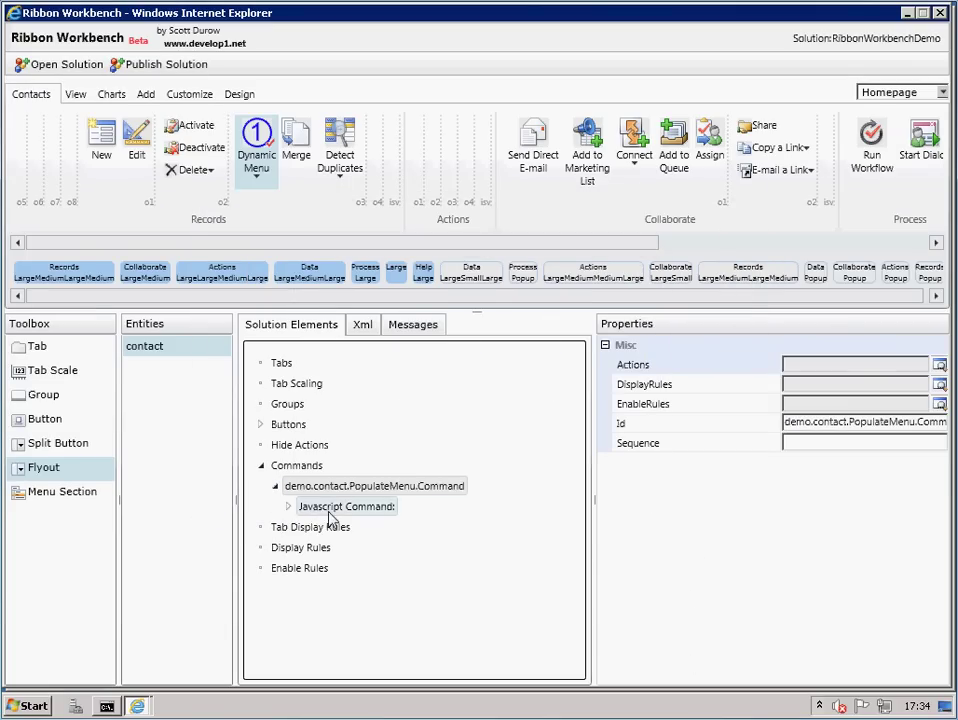
left_click(290, 507)
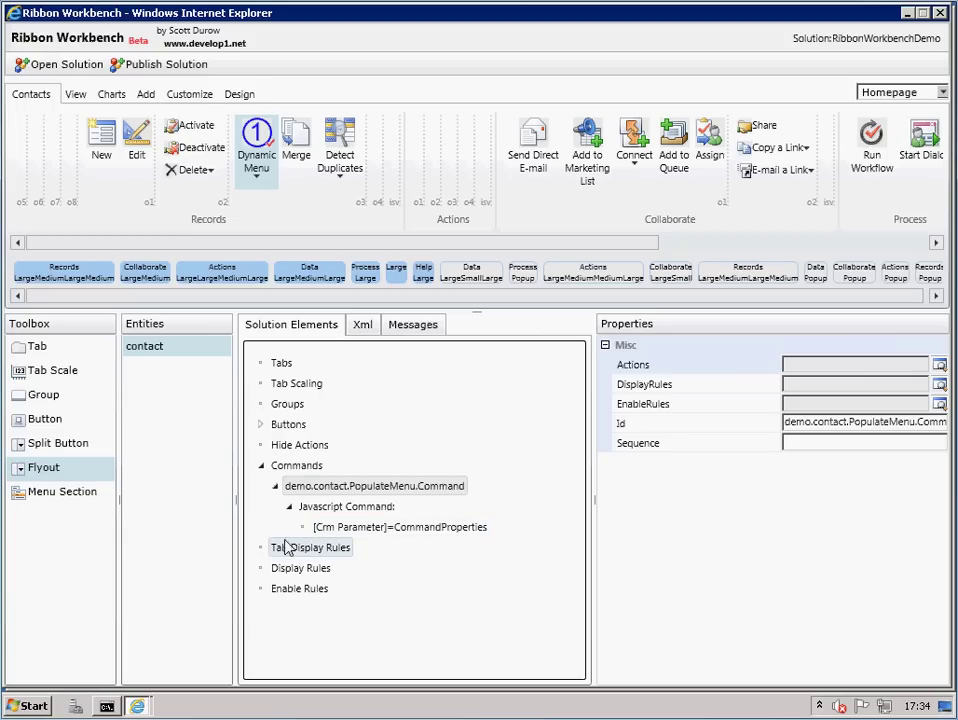
Step: Add a second command to the contact solution elements and set its Id to demo.contact.ItemClicked.Command
right_click(296, 473)
left_click(316, 477)
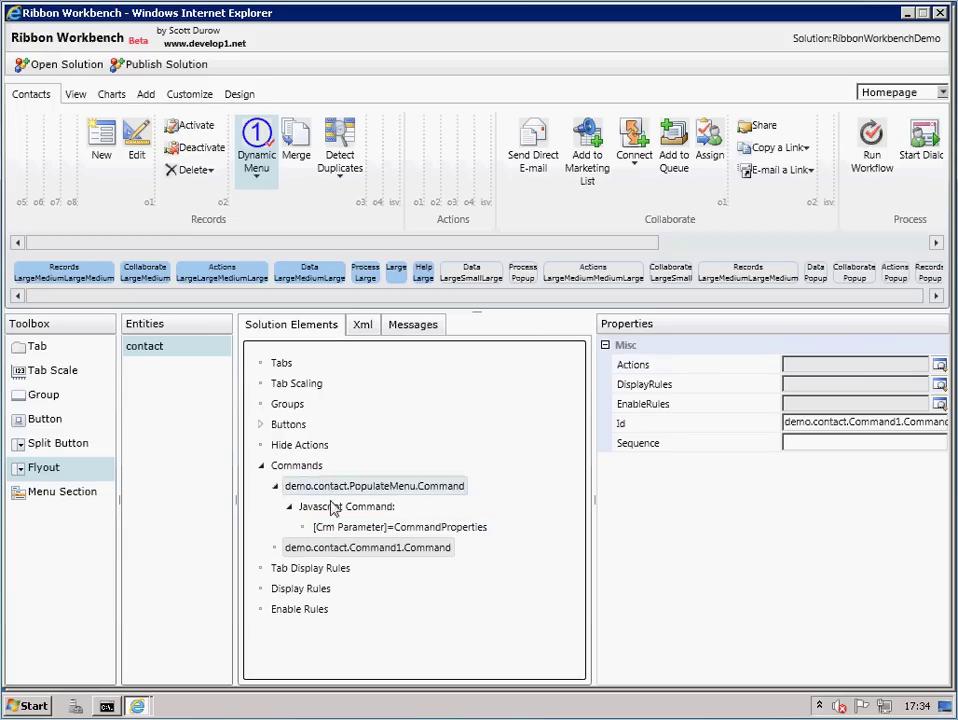
left_click(857, 426)
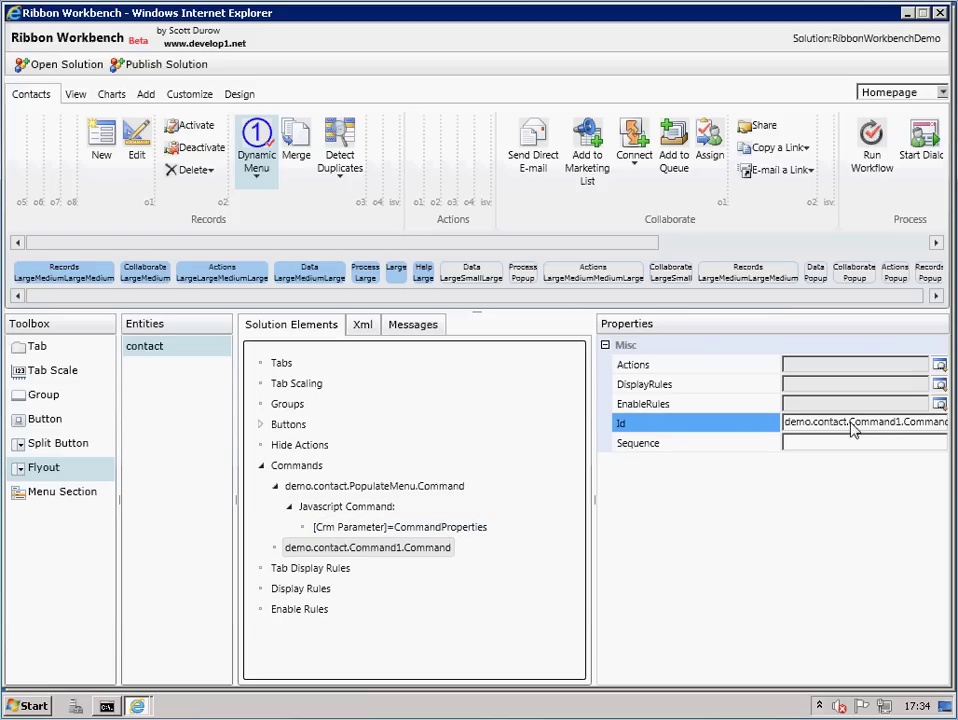
left_click_drag(850, 424, 896, 430)
type("ItemClic")
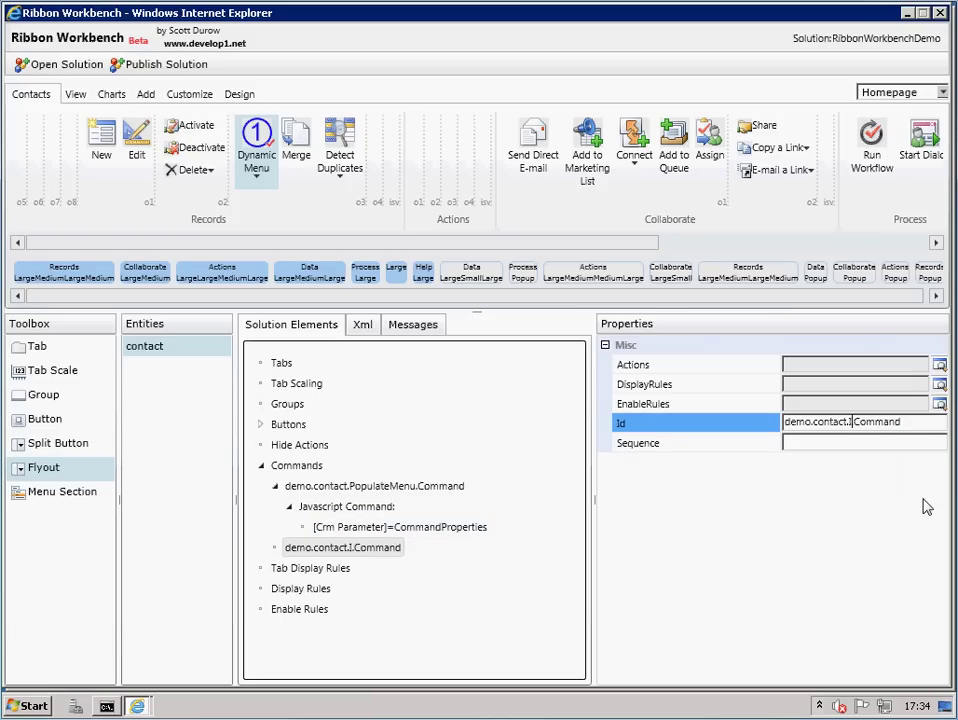
type("ked")
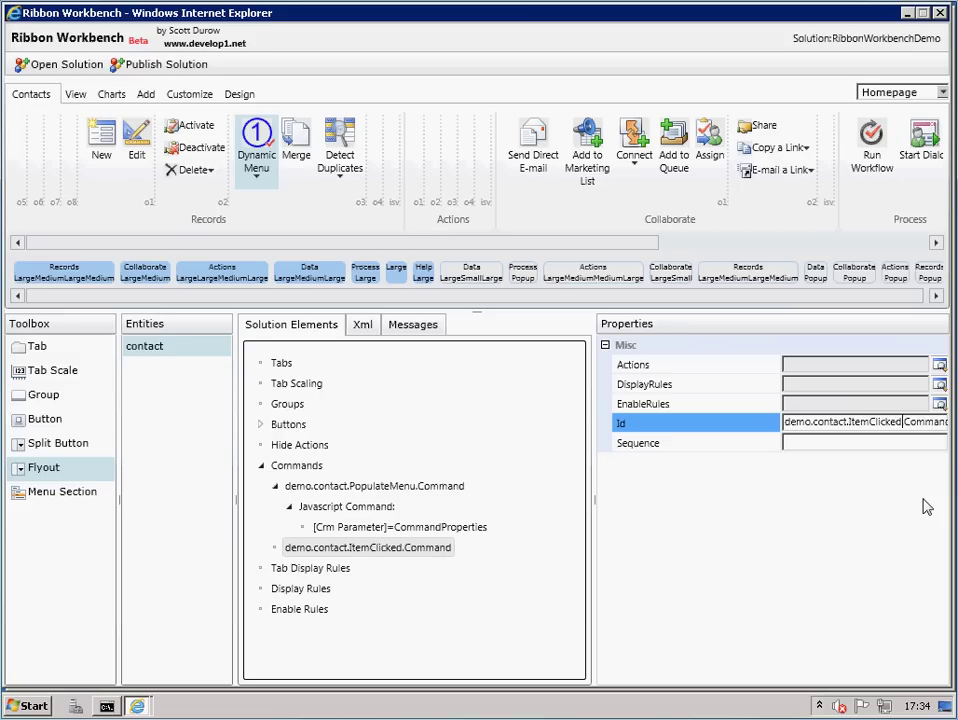
Step: Add a Javascript Function Action to the ItemClicked command with library DynamicMenu.js and function name itemClicked
left_click(360, 550)
right_click(347, 556)
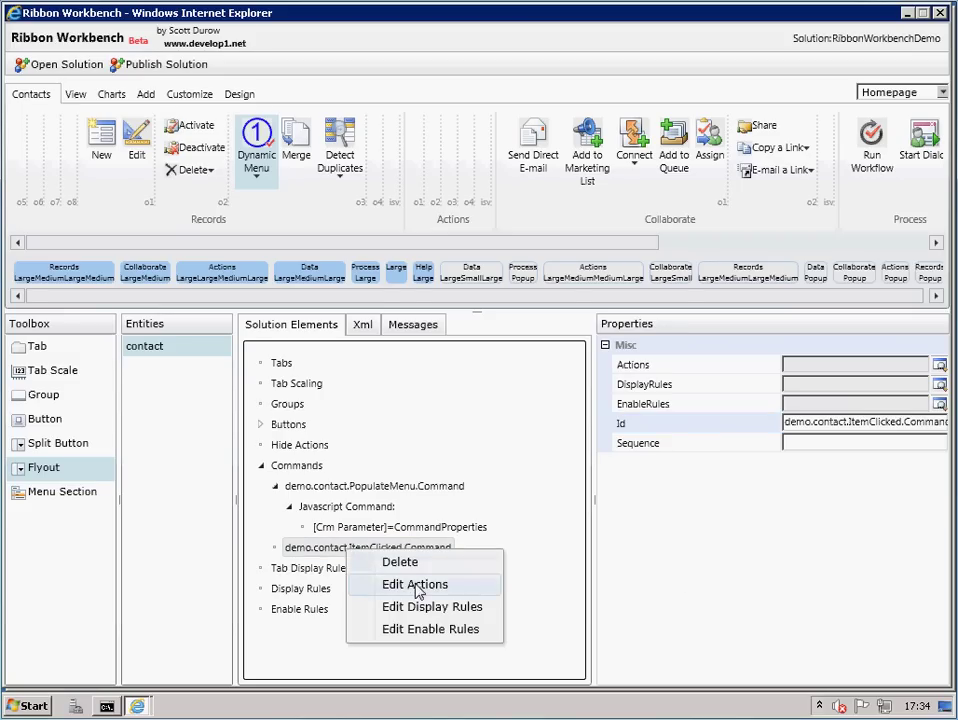
left_click(432, 586)
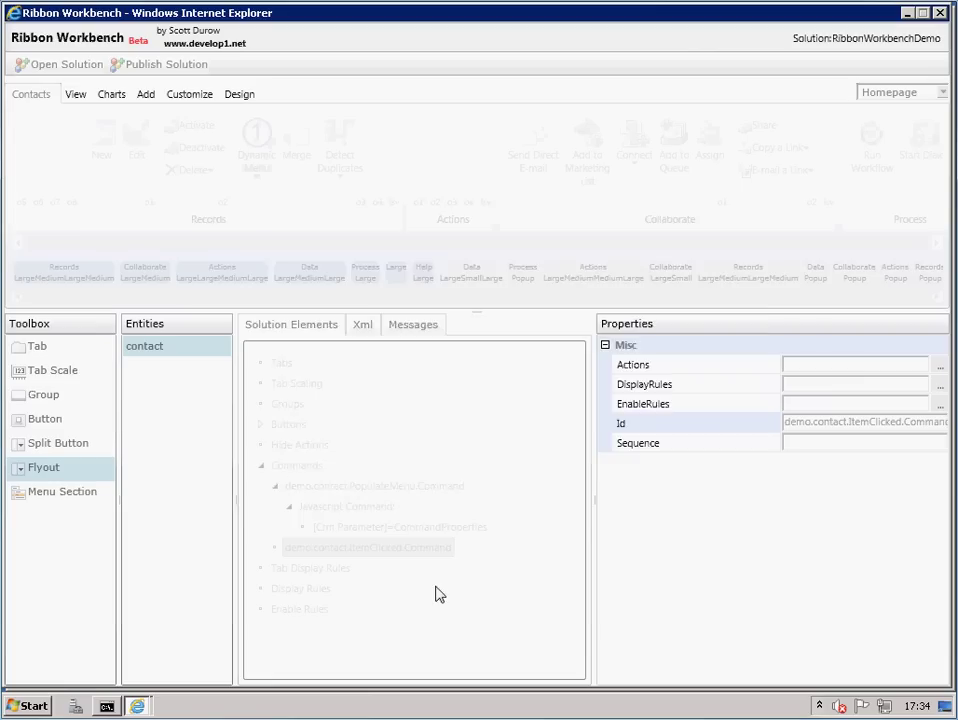
left_click(245, 493)
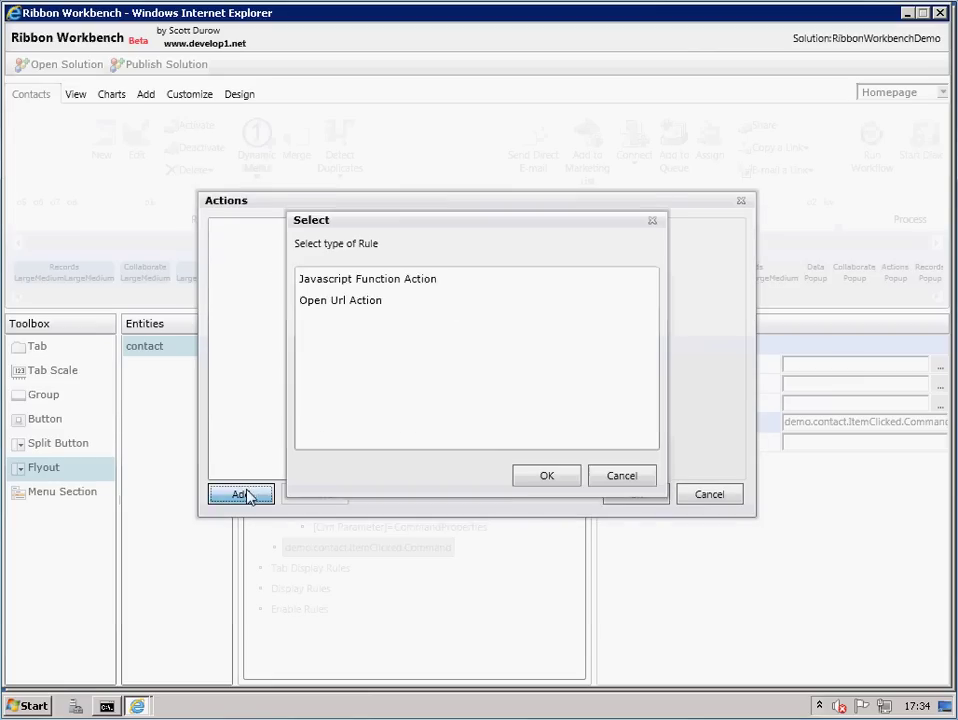
left_click(338, 284)
double_click(338, 284)
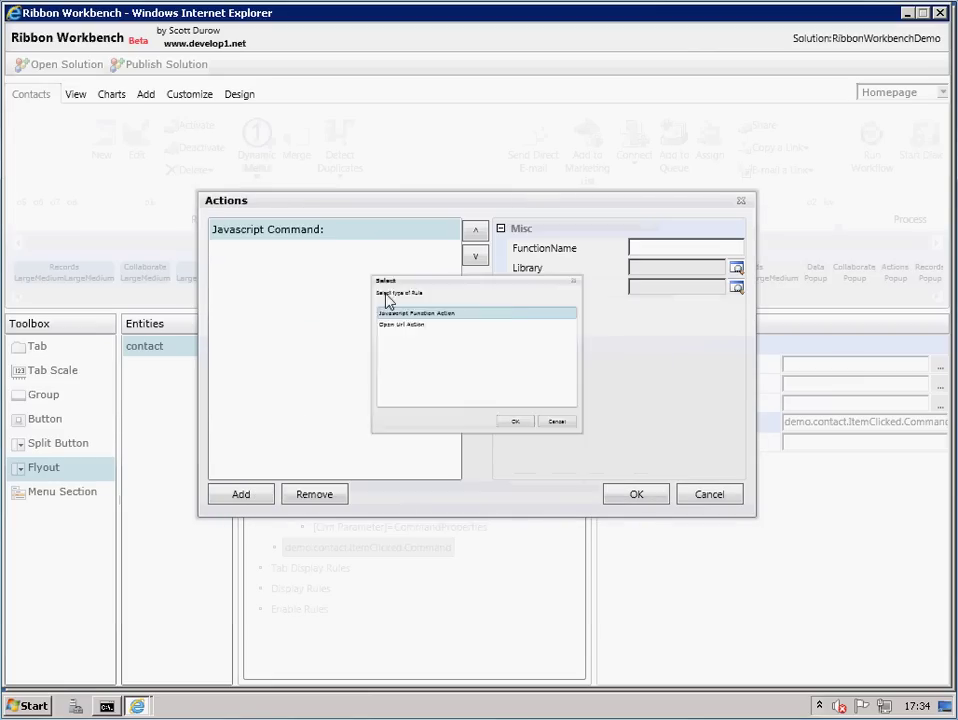
left_click(737, 270)
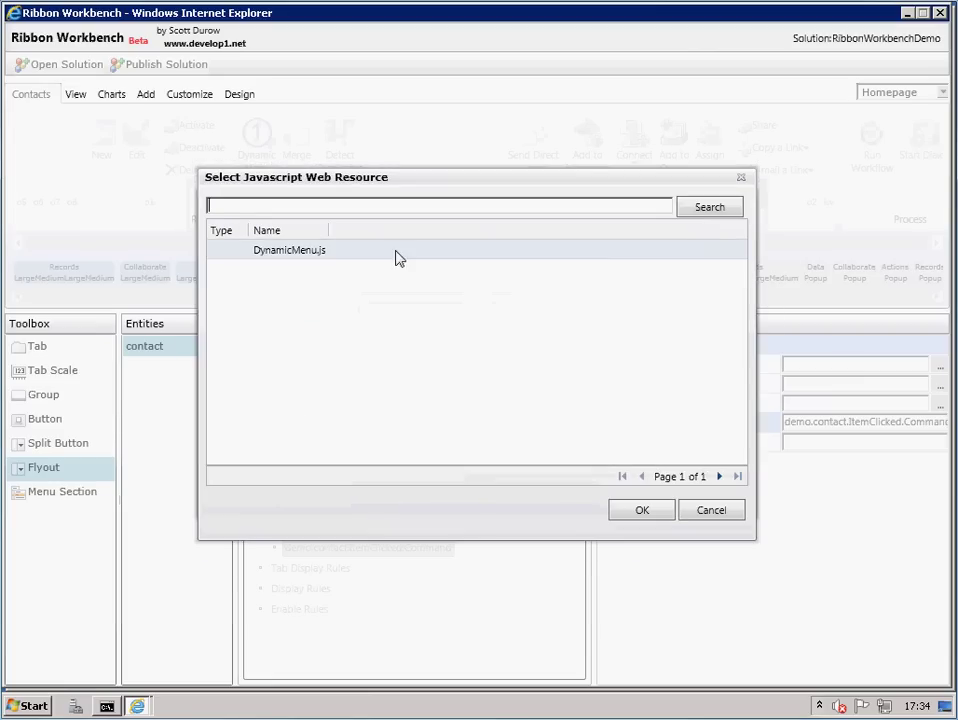
double_click(318, 261)
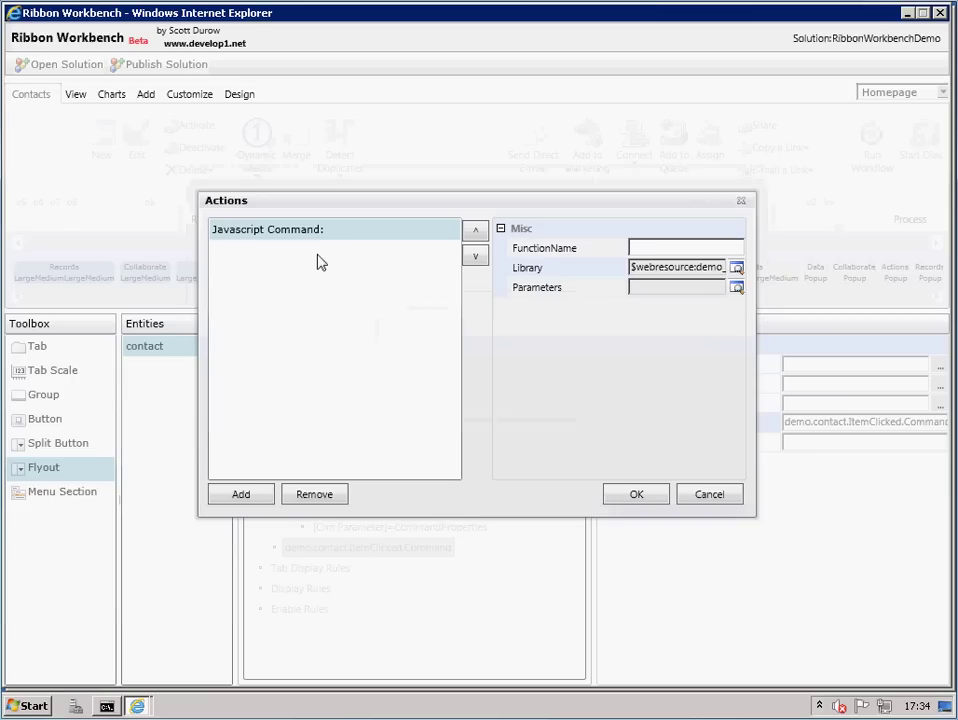
left_click(645, 248)
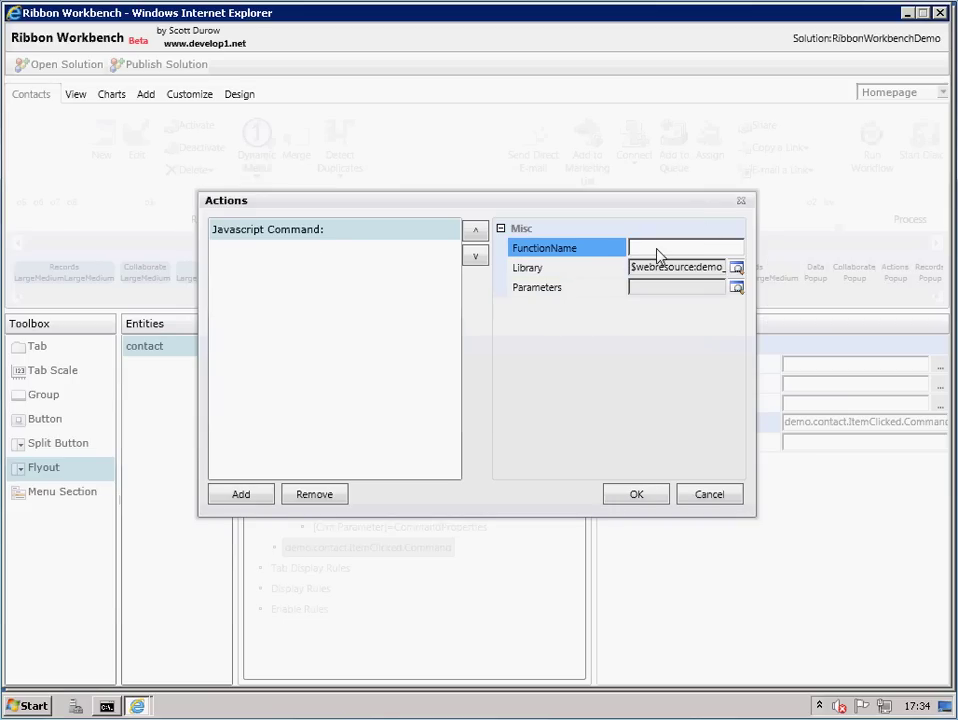
type("itemClicked")
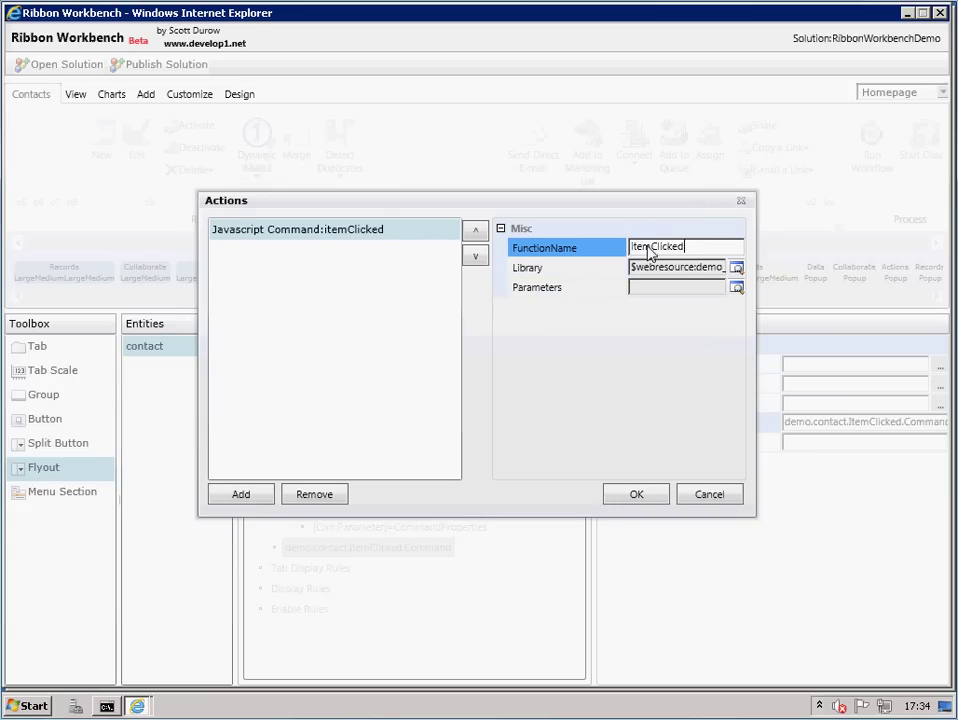
Step: Give the itemClicked action a Crm Parameter with the value CommandProperties and confirm the command's actions
left_click(737, 287)
left_click(737, 287)
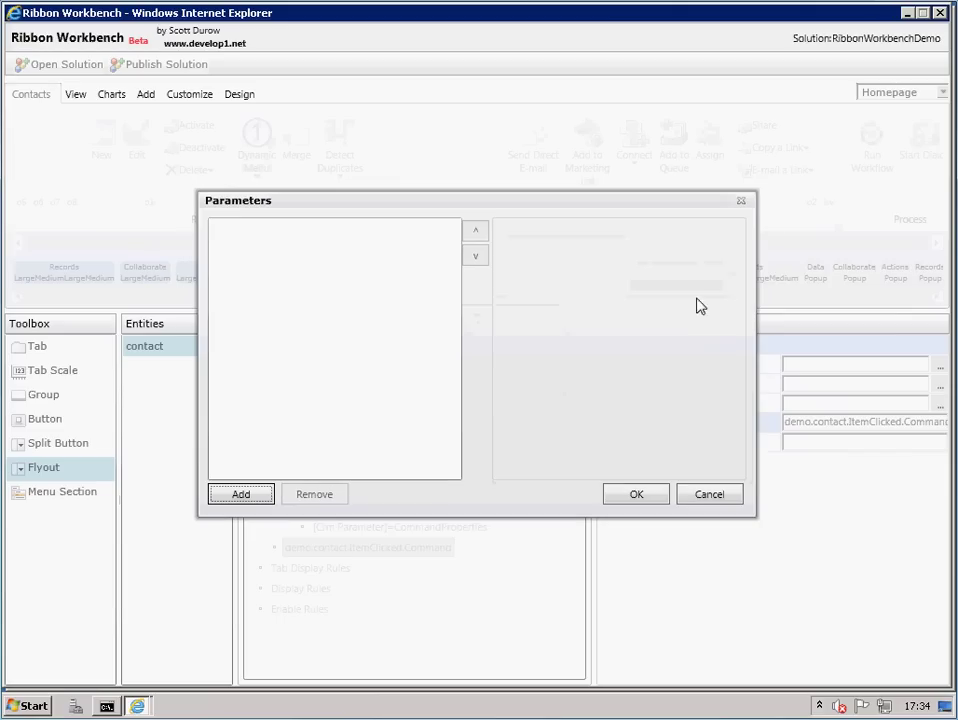
left_click(262, 496)
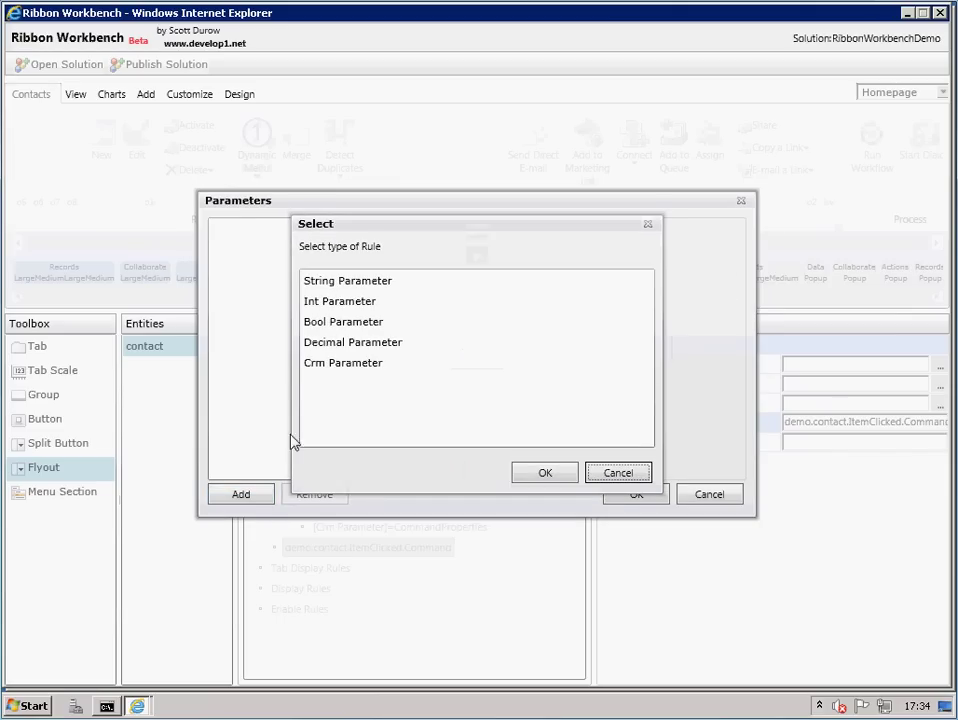
left_click(327, 366)
double_click(327, 366)
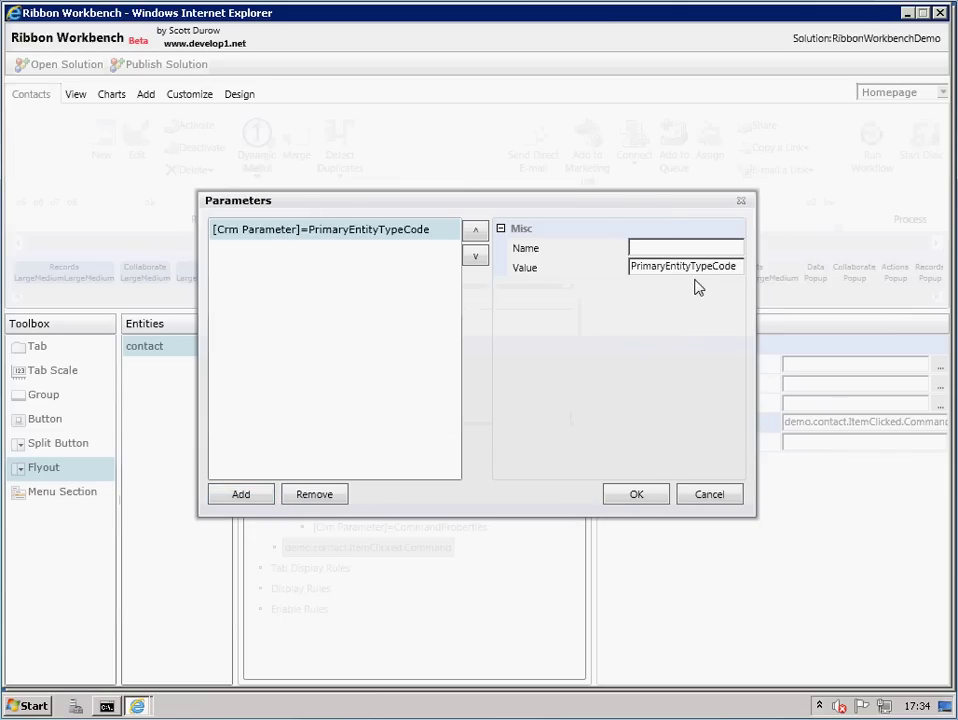
left_click(737, 270)
left_click(738, 268)
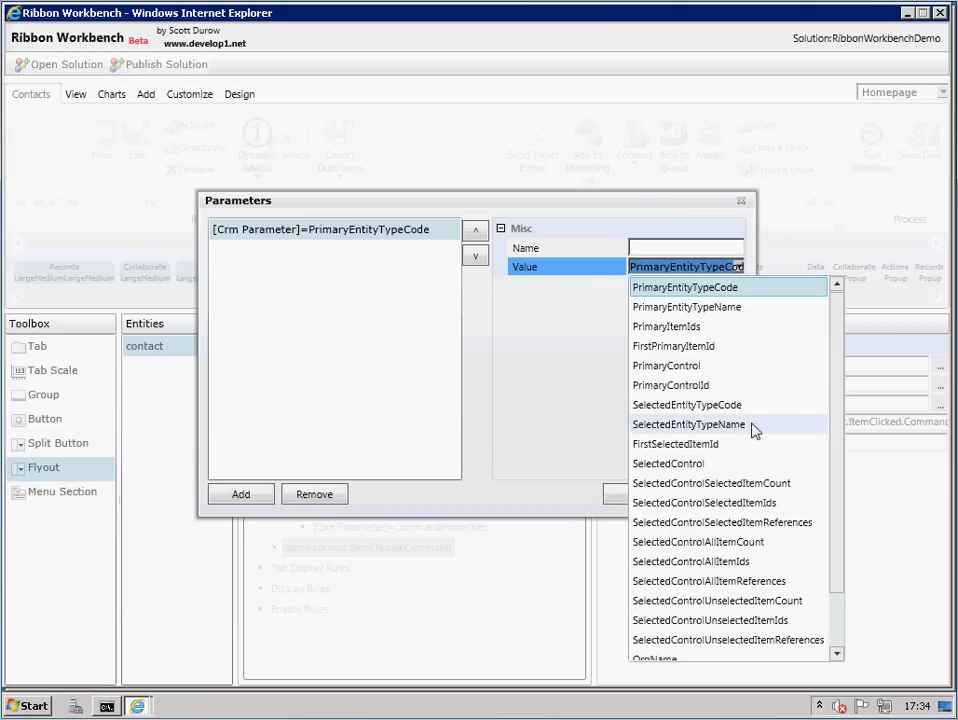
scroll(707, 601, "down", 2)
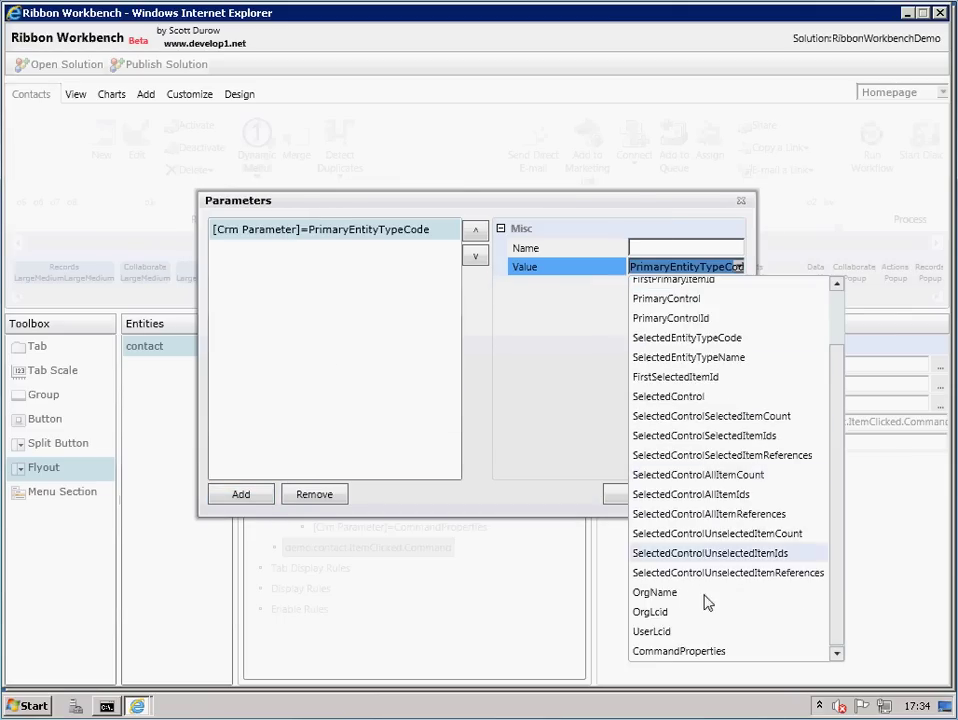
left_click(680, 651)
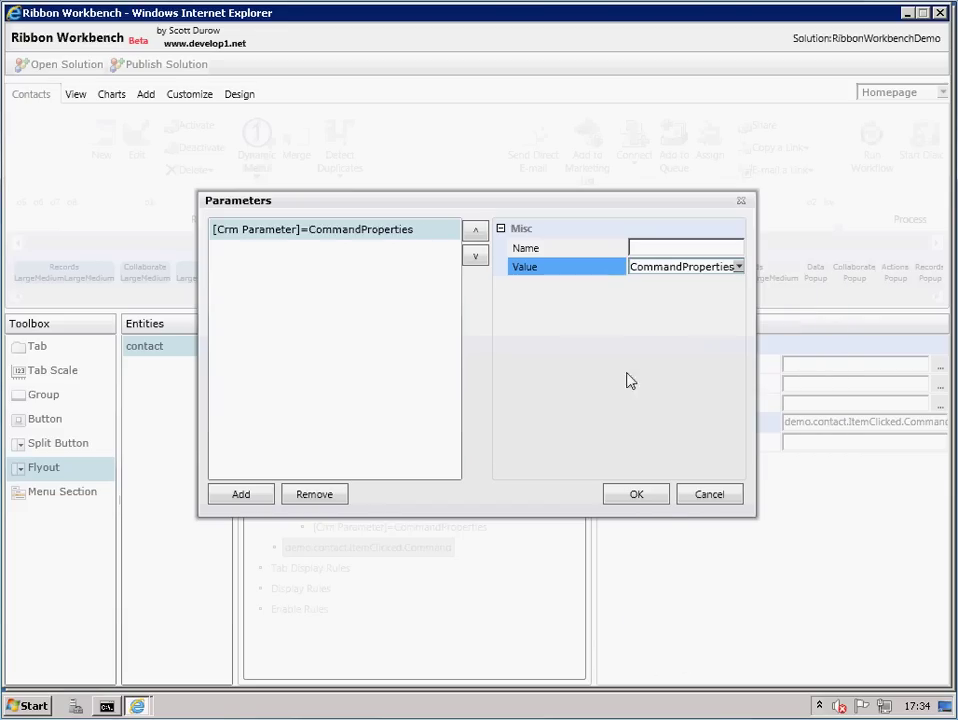
left_click(637, 500)
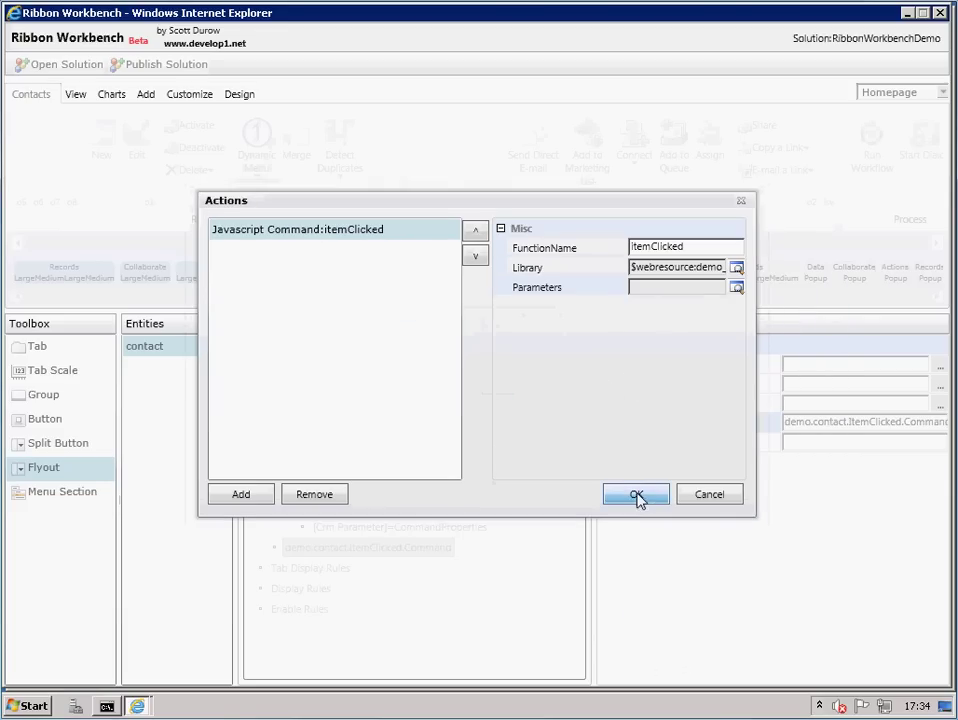
left_click(632, 497)
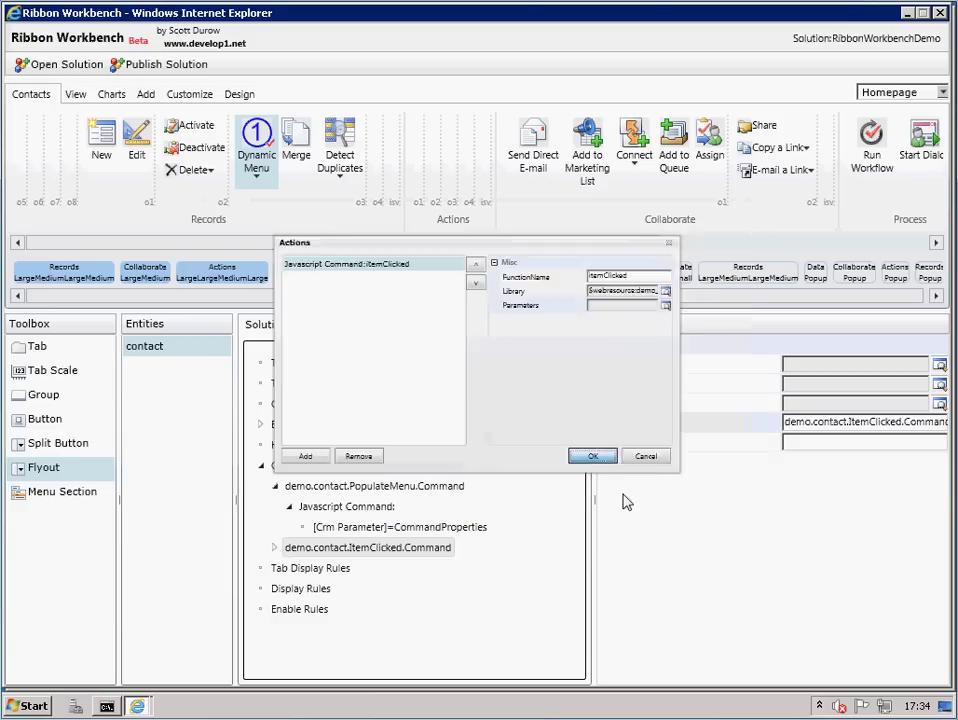
Step: Set the PopulateMenu command's JavaScript action function name to populateDynamicMenu, confirm, and expand both commands down to their parameters
left_click(331, 513)
right_click(352, 511)
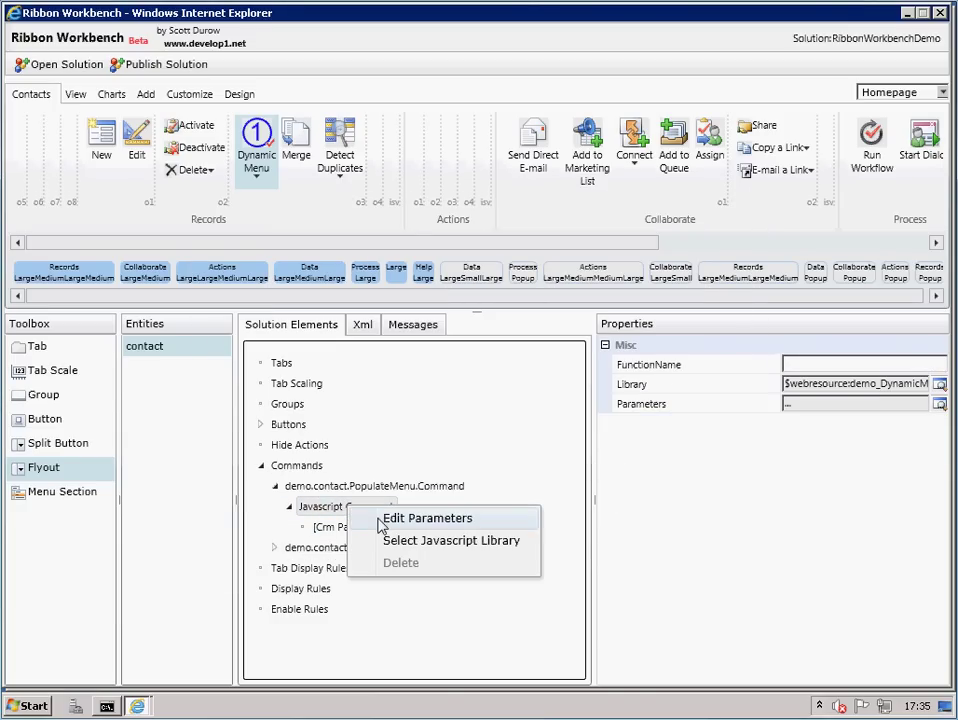
right_click(323, 489)
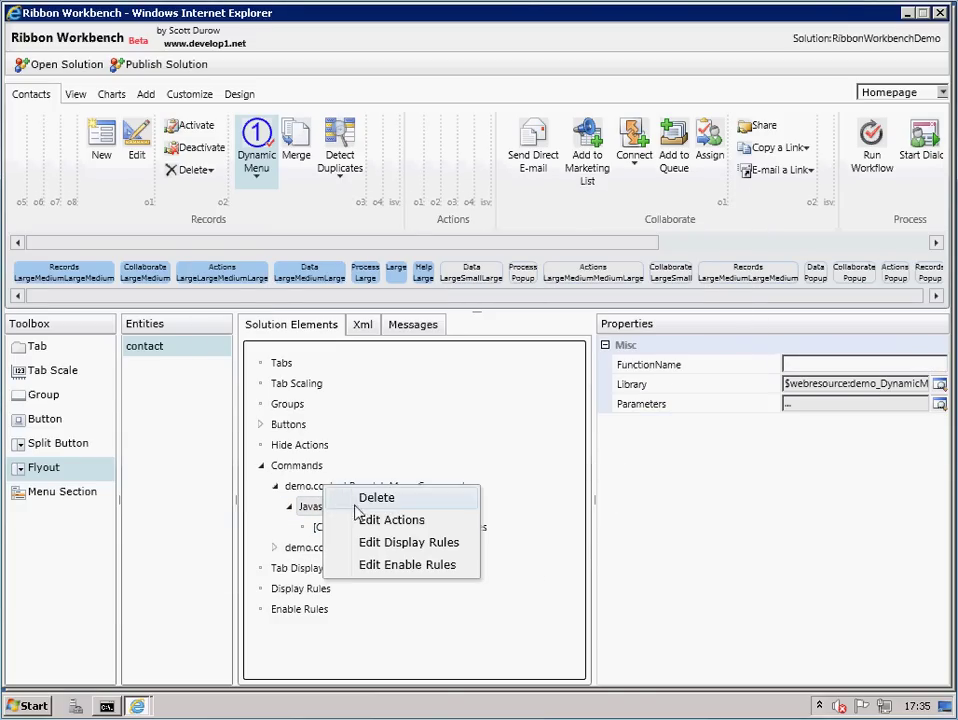
left_click(380, 521)
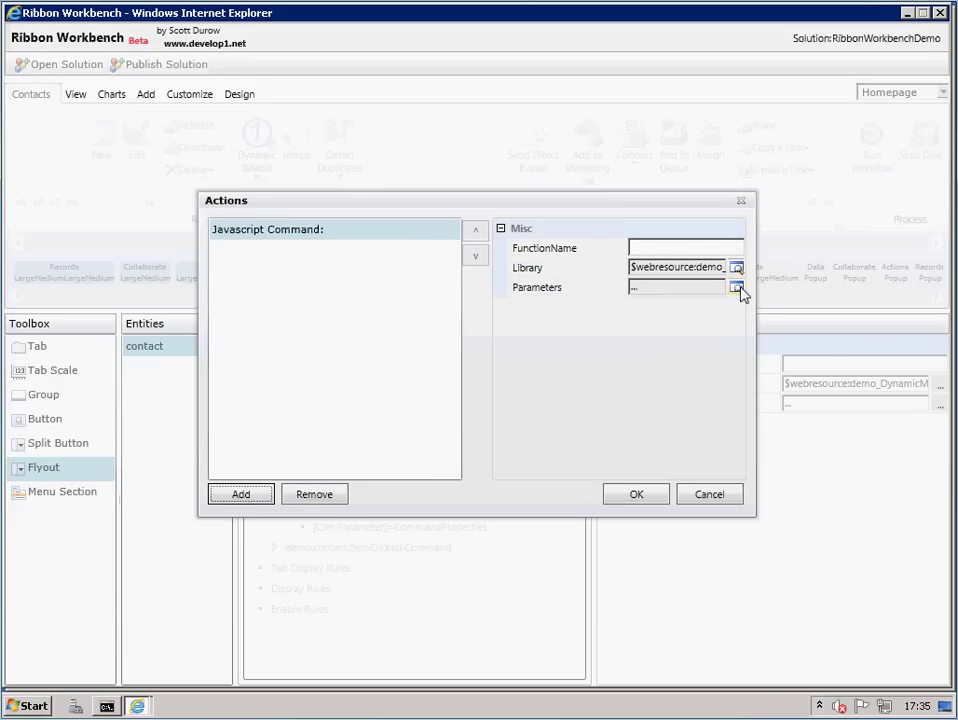
left_click(657, 250)
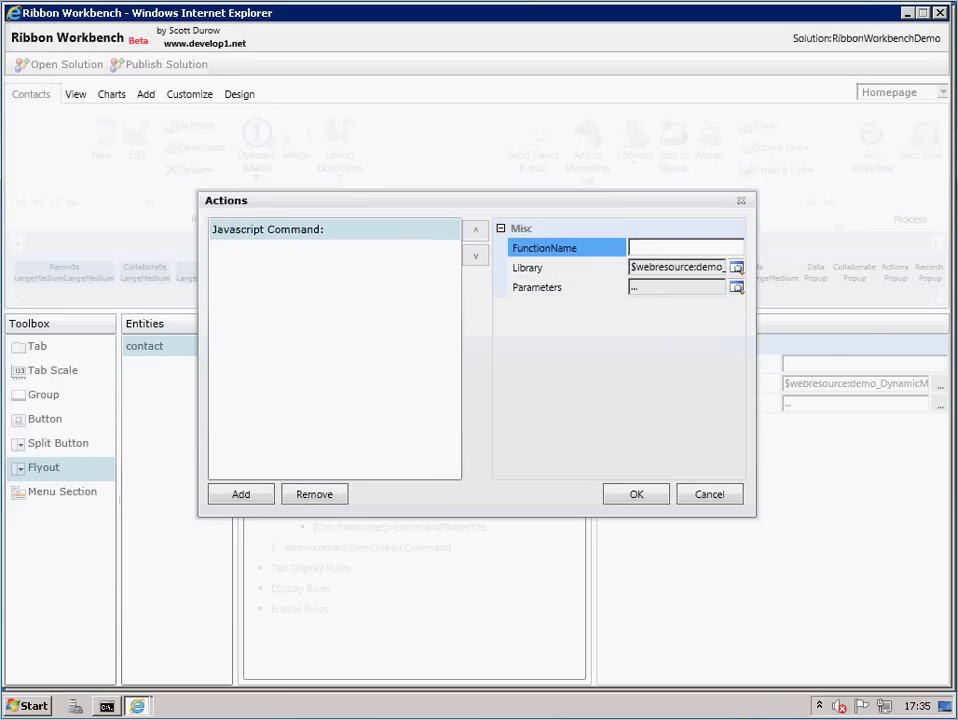
left_click(687, 250)
type("populateDynamicMenu")
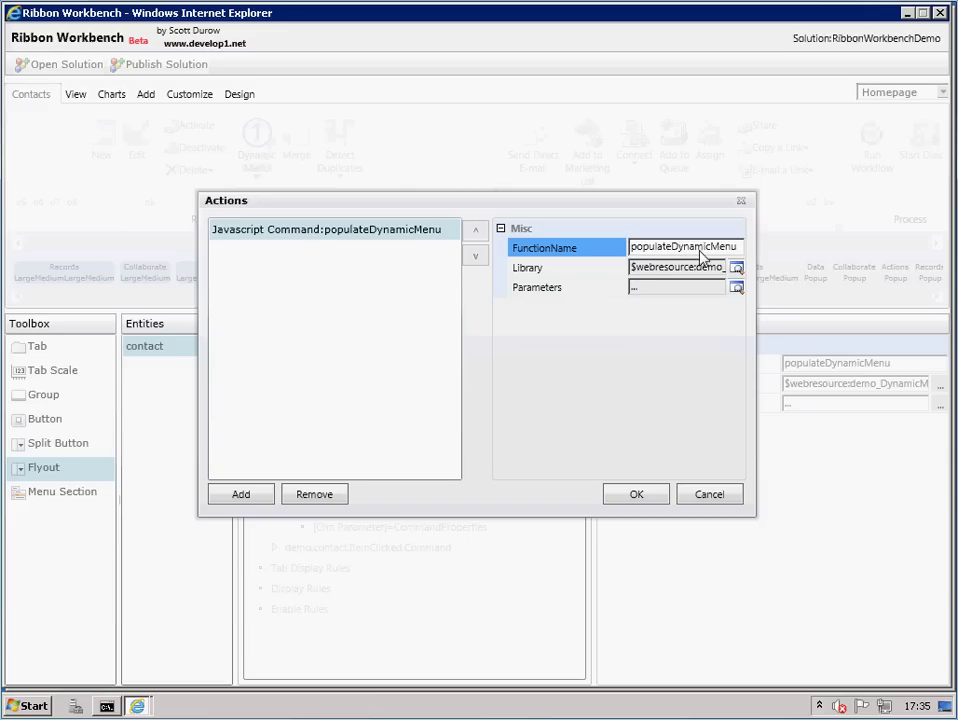
left_click(634, 494)
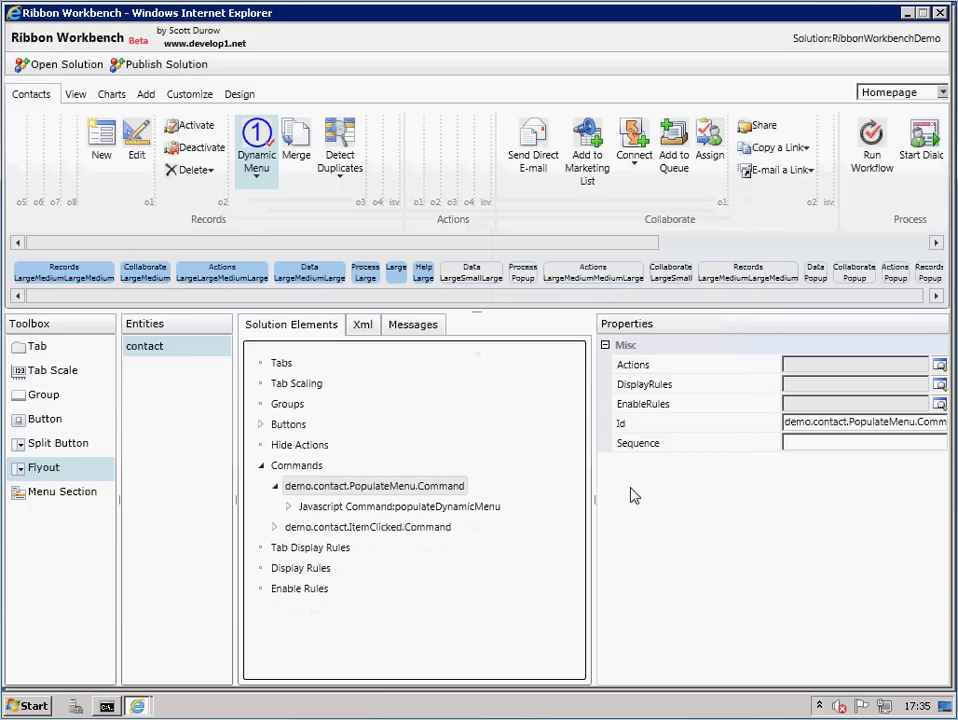
left_click(289, 507)
left_click(276, 548)
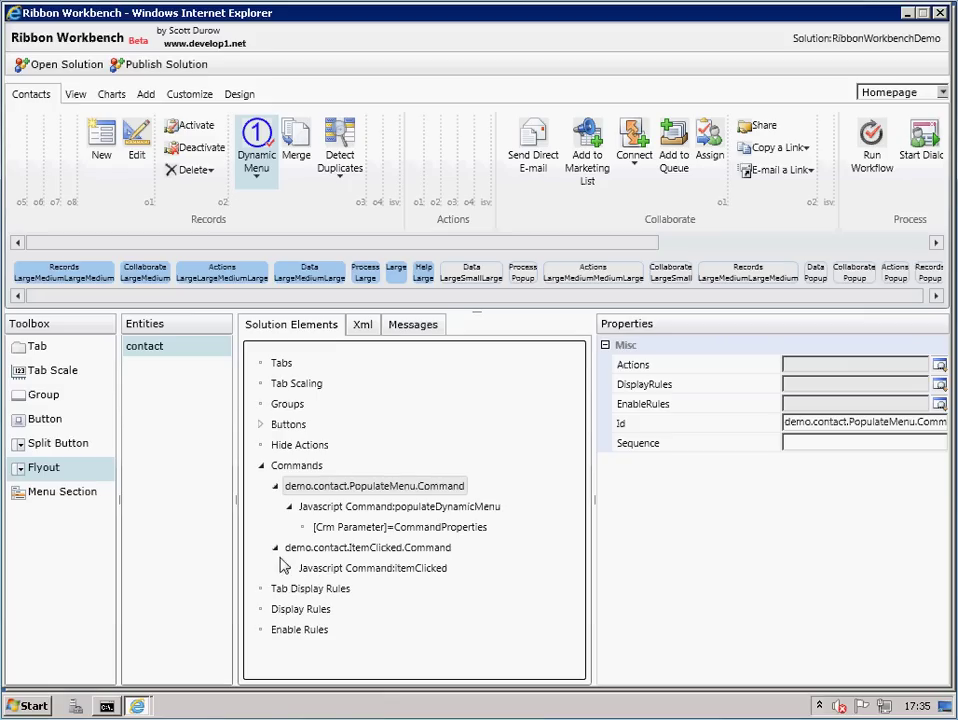
left_click(289, 568)
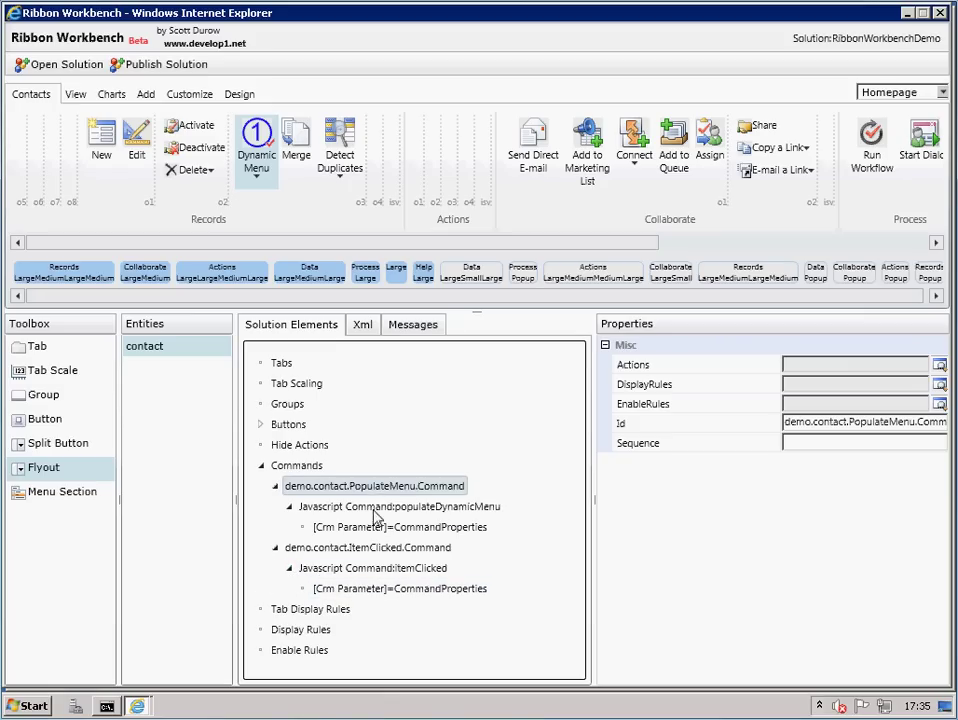
Step: Set the Dynamic Menu flyout's PopulateQueryCommand to demo.contact.PopulateMenu.Command and publish the solution
left_click(255, 140)
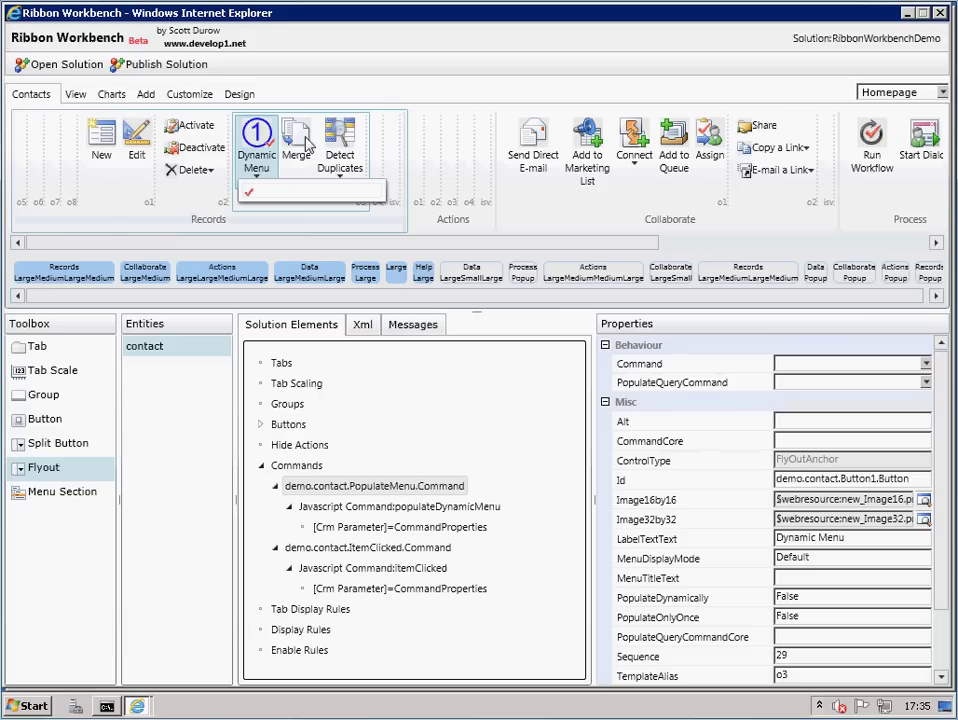
left_click(926, 383)
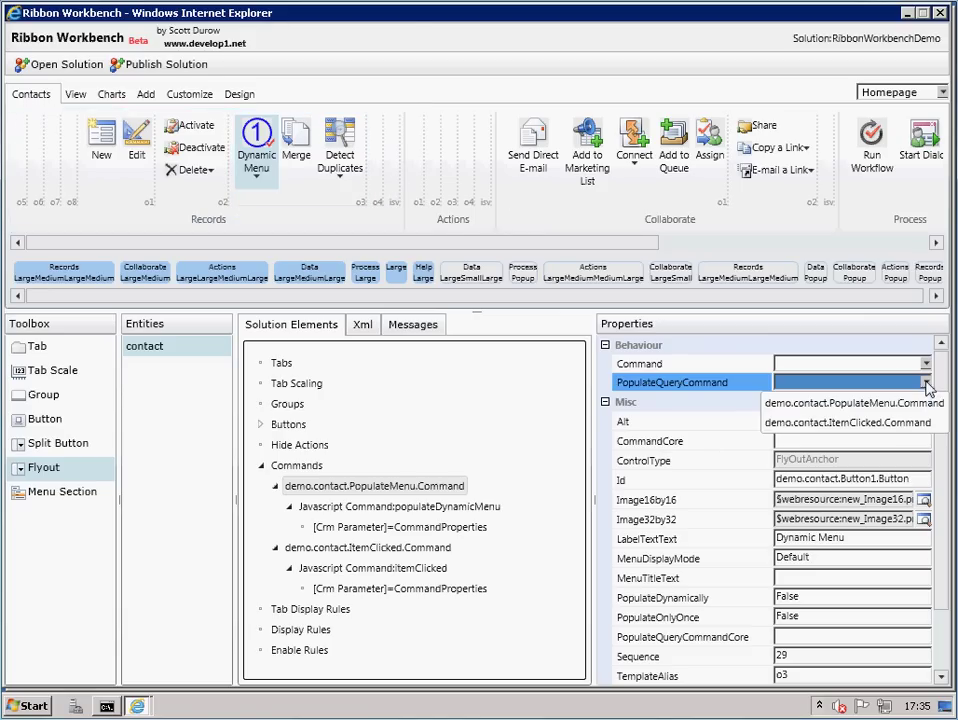
left_click(866, 403)
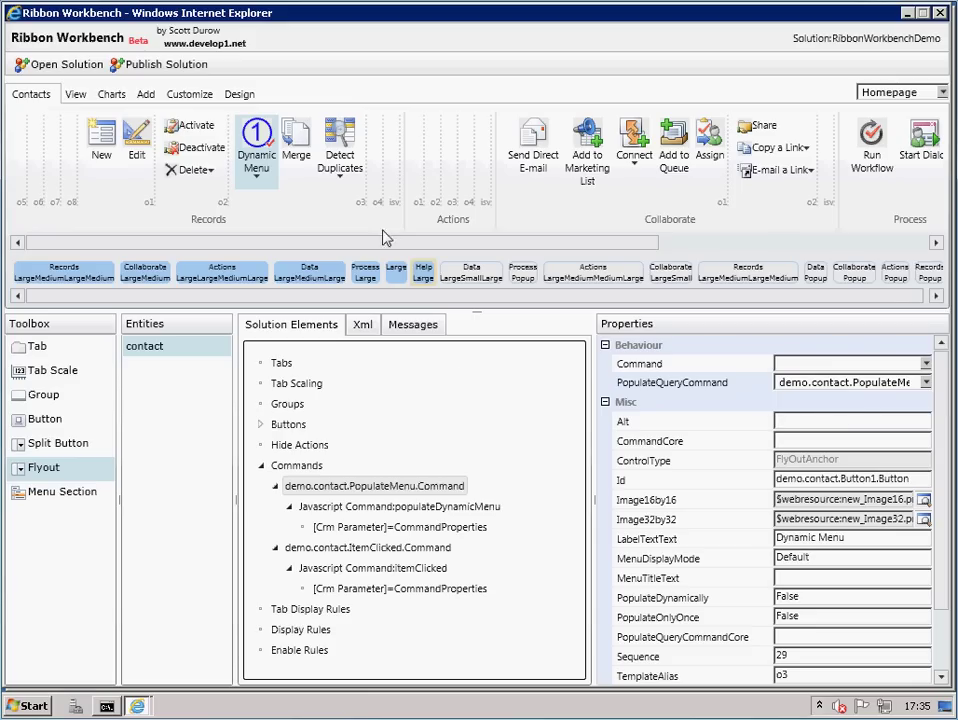
left_click(150, 65)
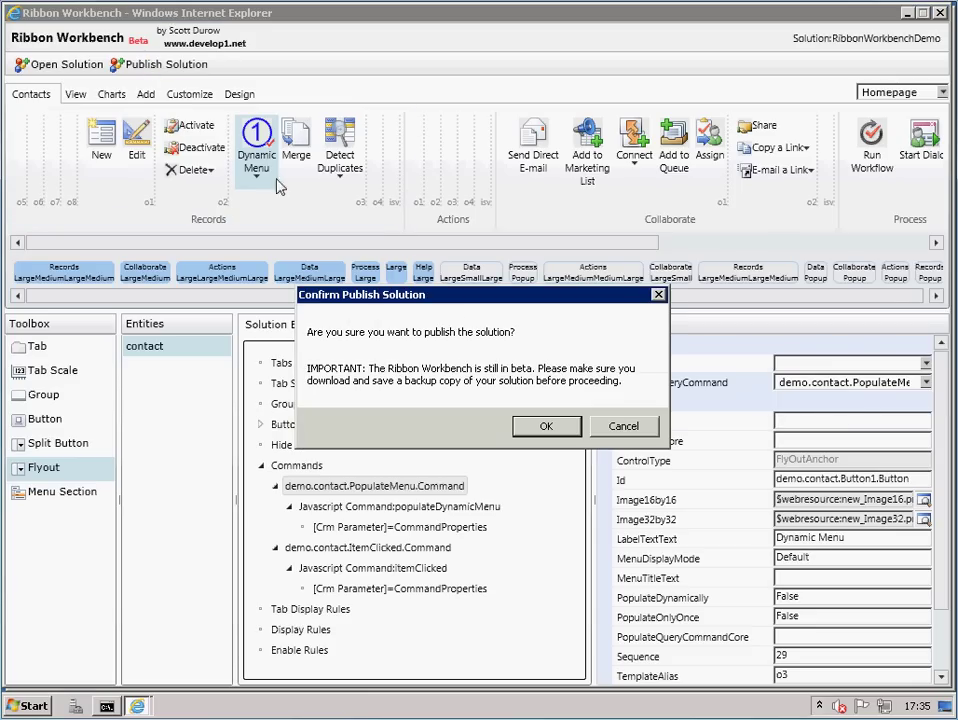
left_click(546, 428)
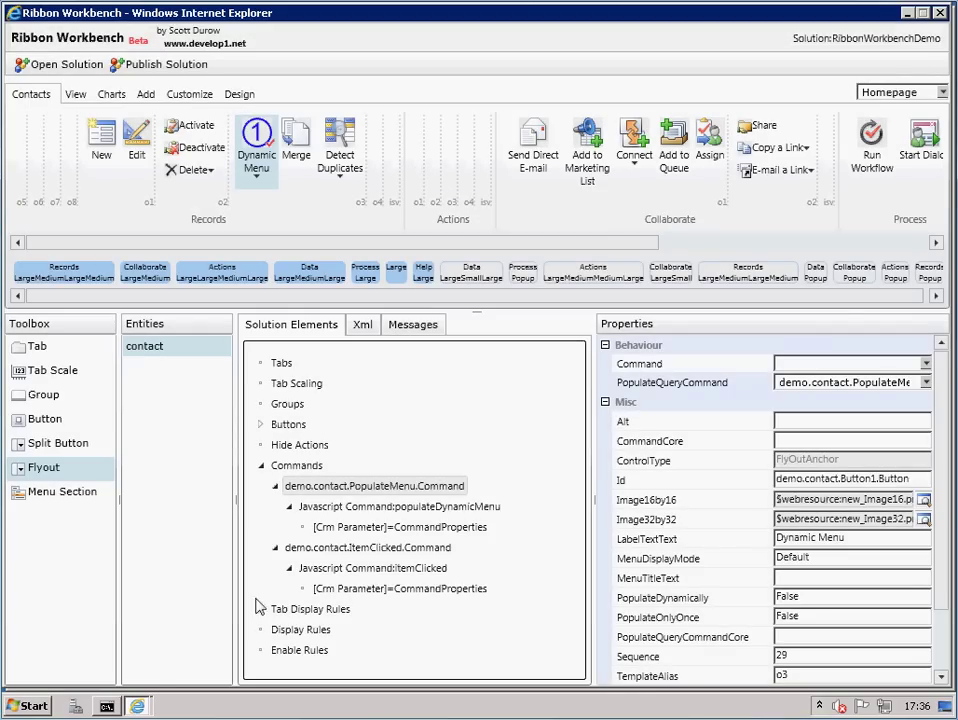
Step: Switch to Microsoft Dynamics CRM, test the Custom Report item of the contacts' Dynamic Menu, and dismiss the message
left_click(137, 706)
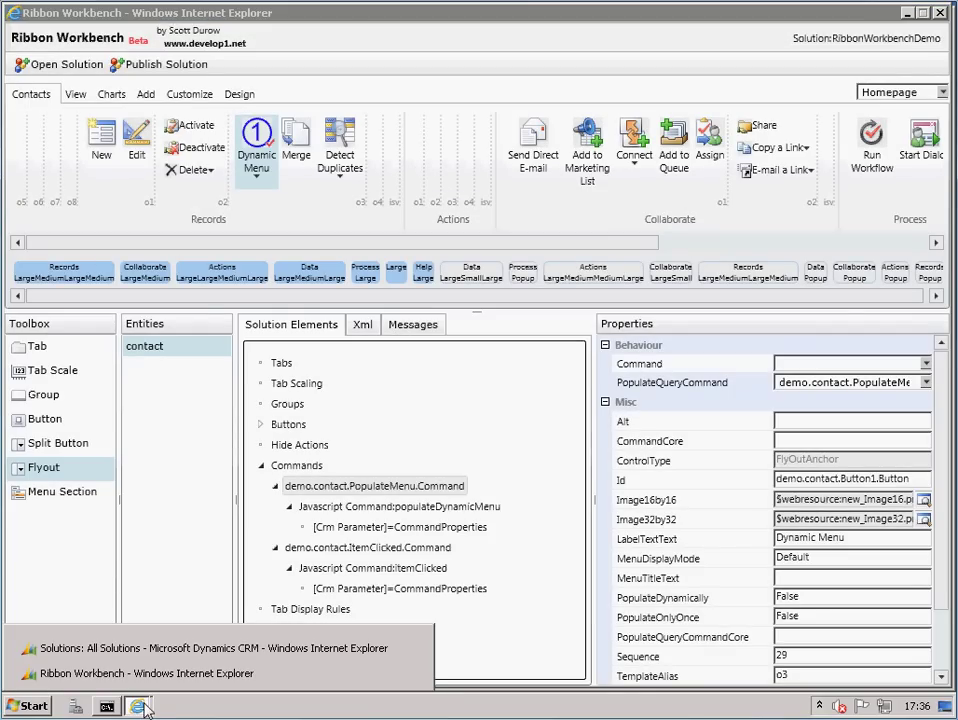
left_click(131, 648)
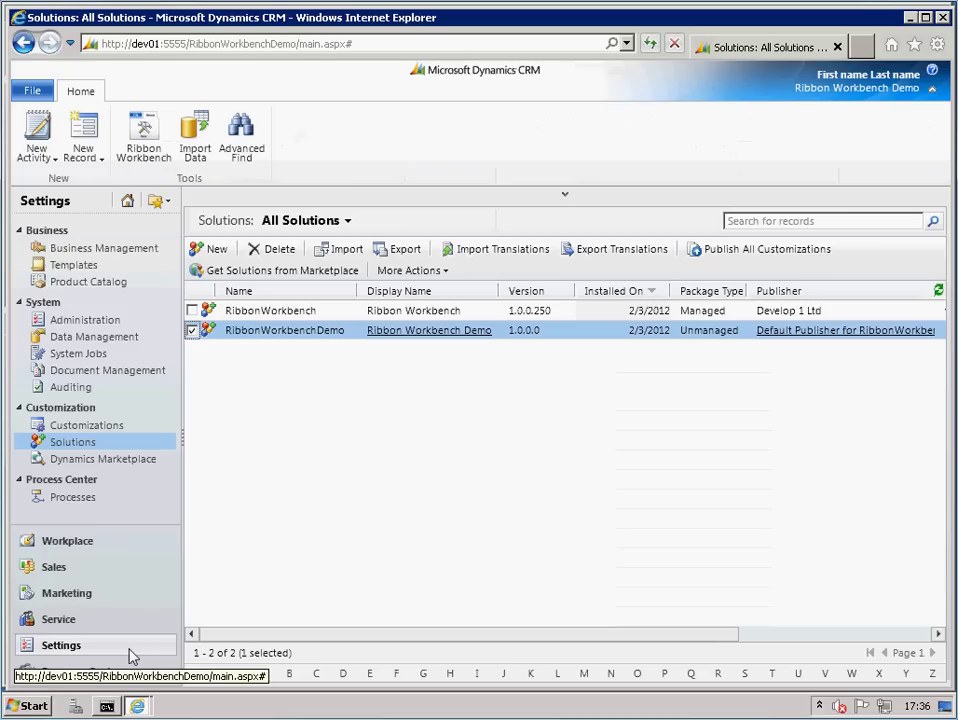
left_click(78, 554)
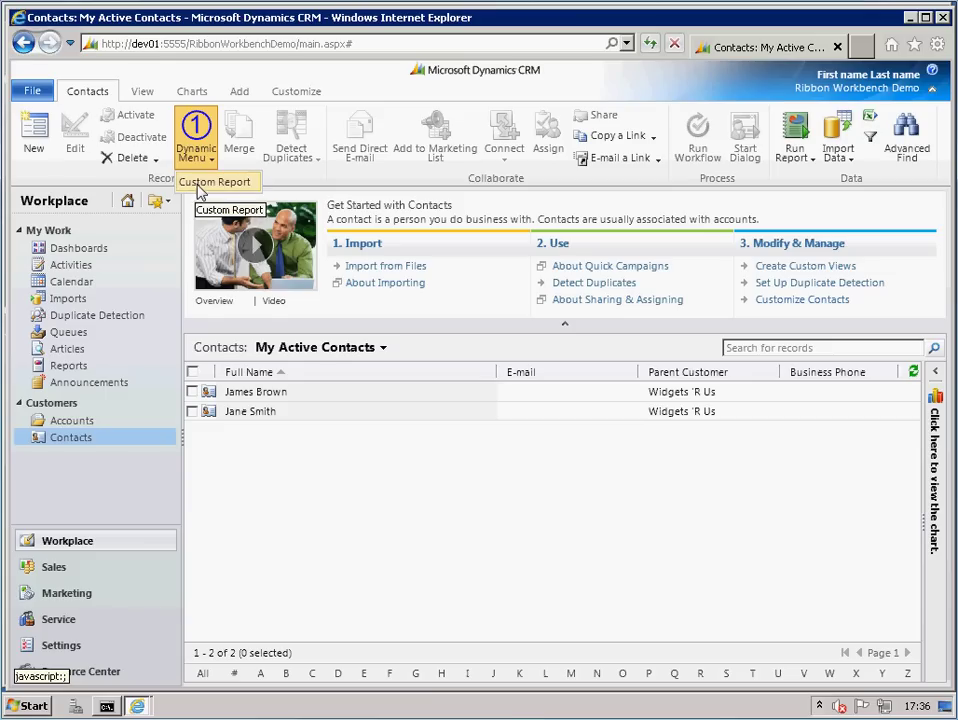
left_click(207, 185)
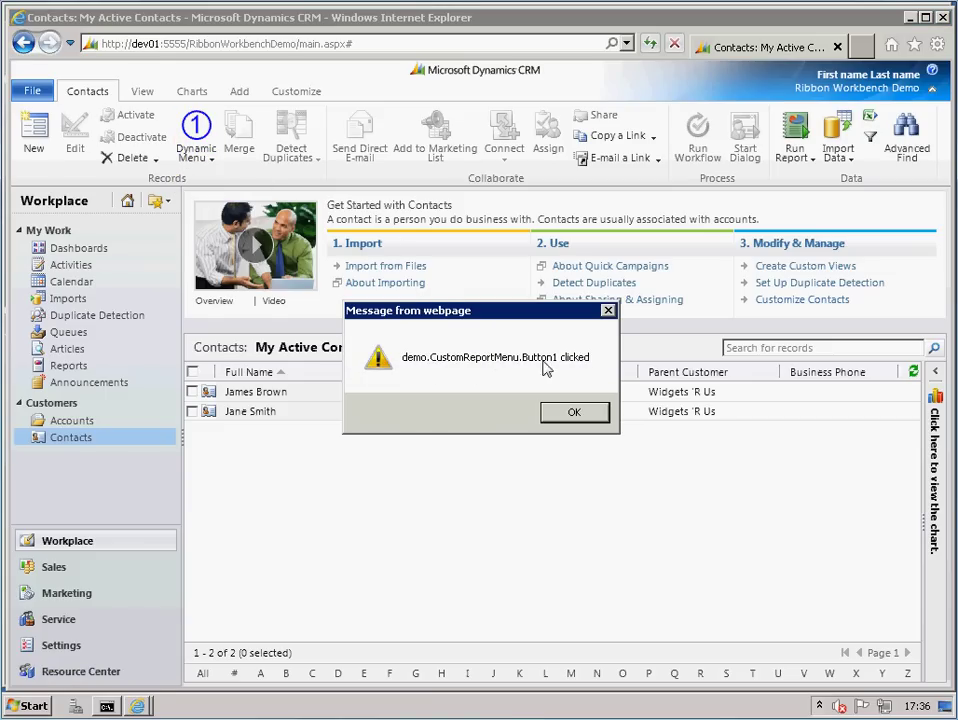
left_click(576, 415)
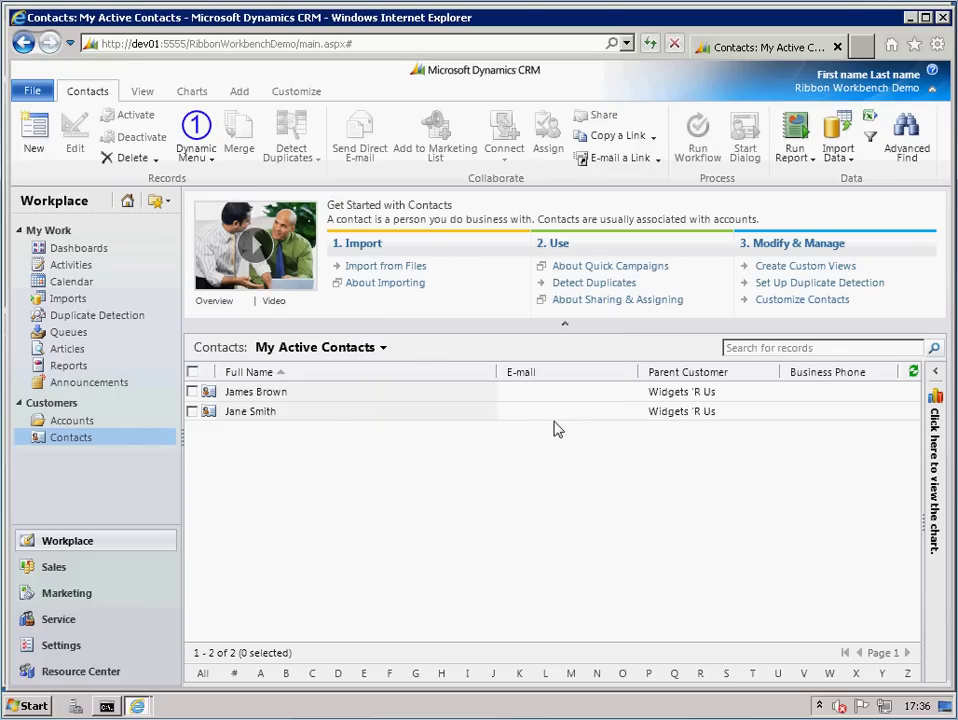
Step: Open the Ribbon Workbench Demo solution's demo_DynamicMenu.js web resource and show its source code in the text editor
left_click(62, 645)
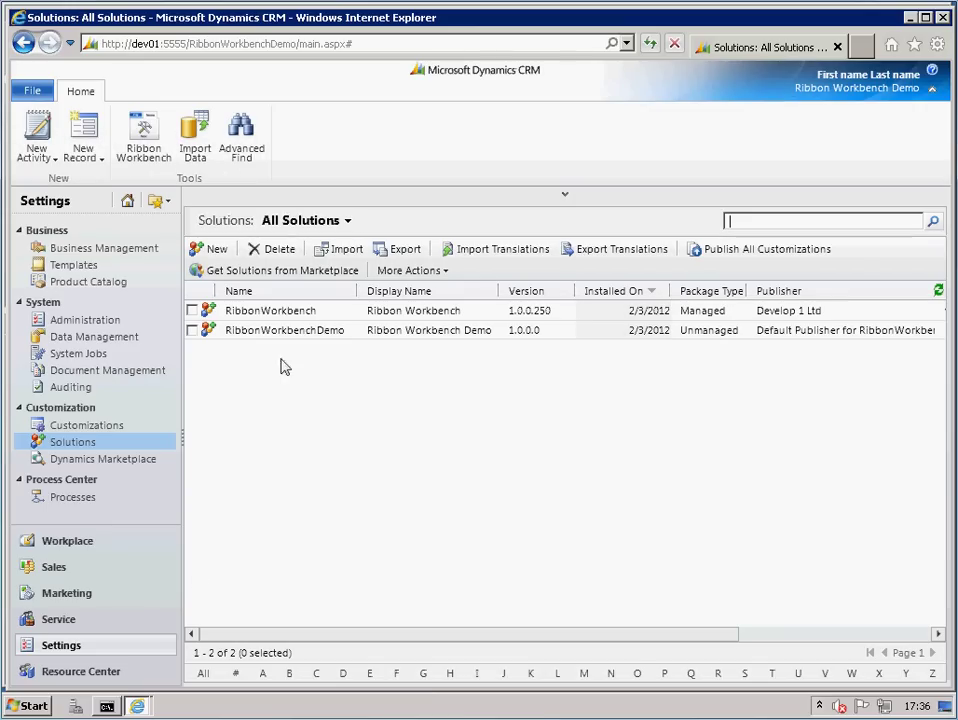
double_click(345, 332)
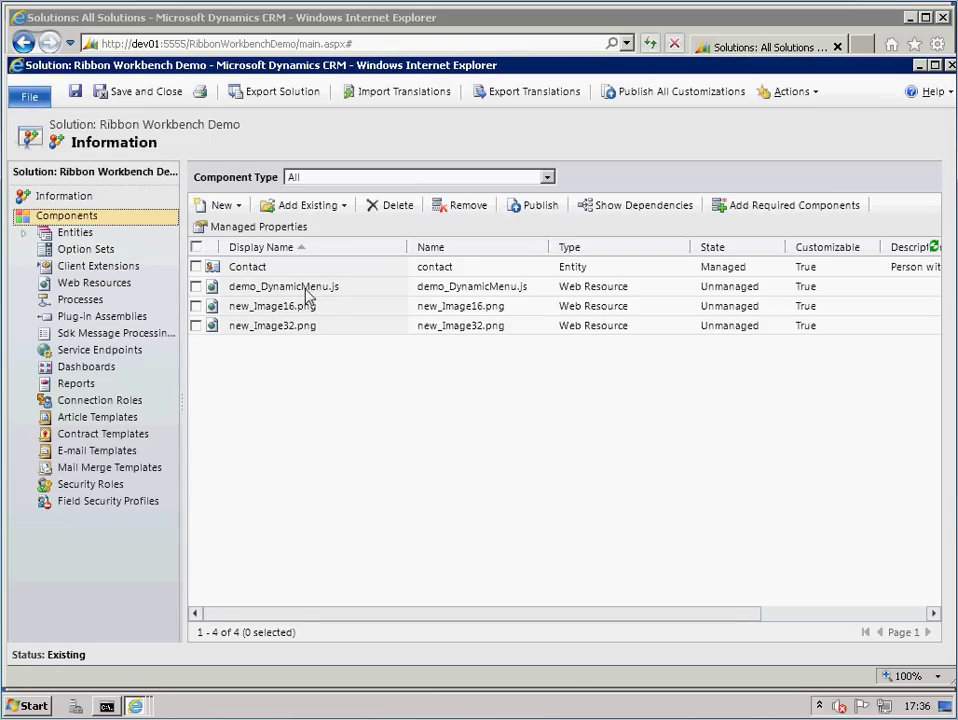
double_click(307, 288)
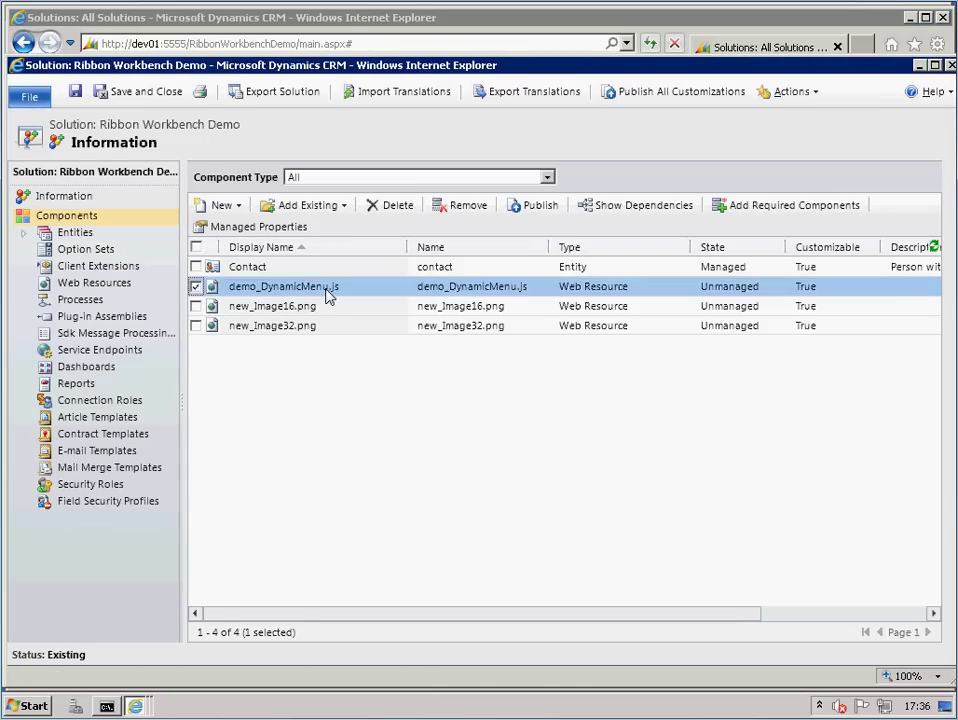
left_click(541, 488)
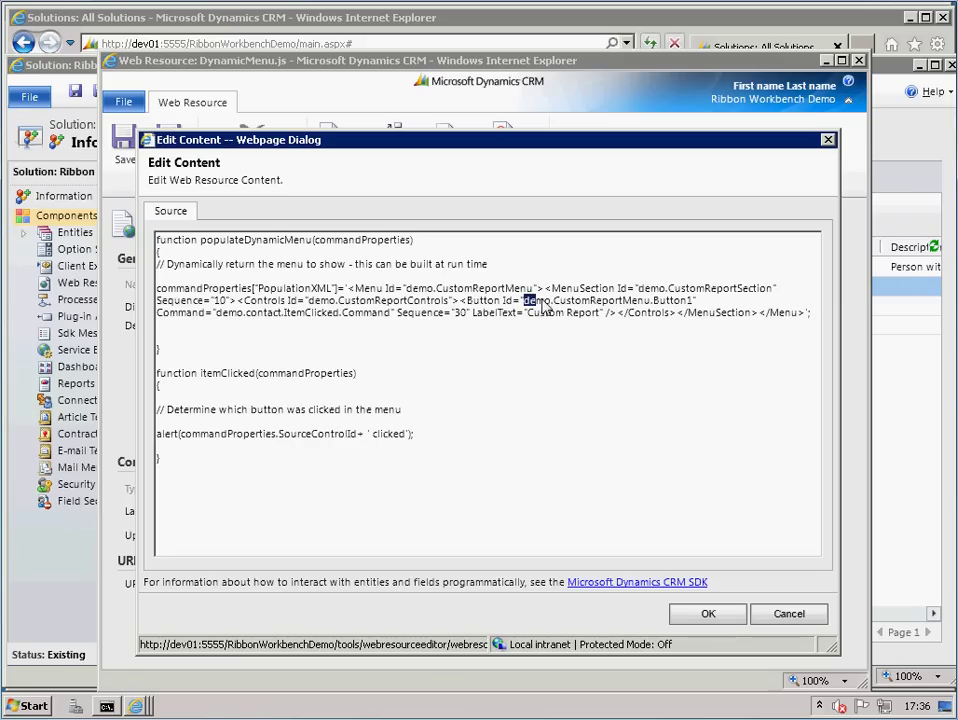
Step: Examine the button Id and the Command attribute in the script's menu XML, and close the web resource without changes
left_click_drag(524, 301, 678, 304)
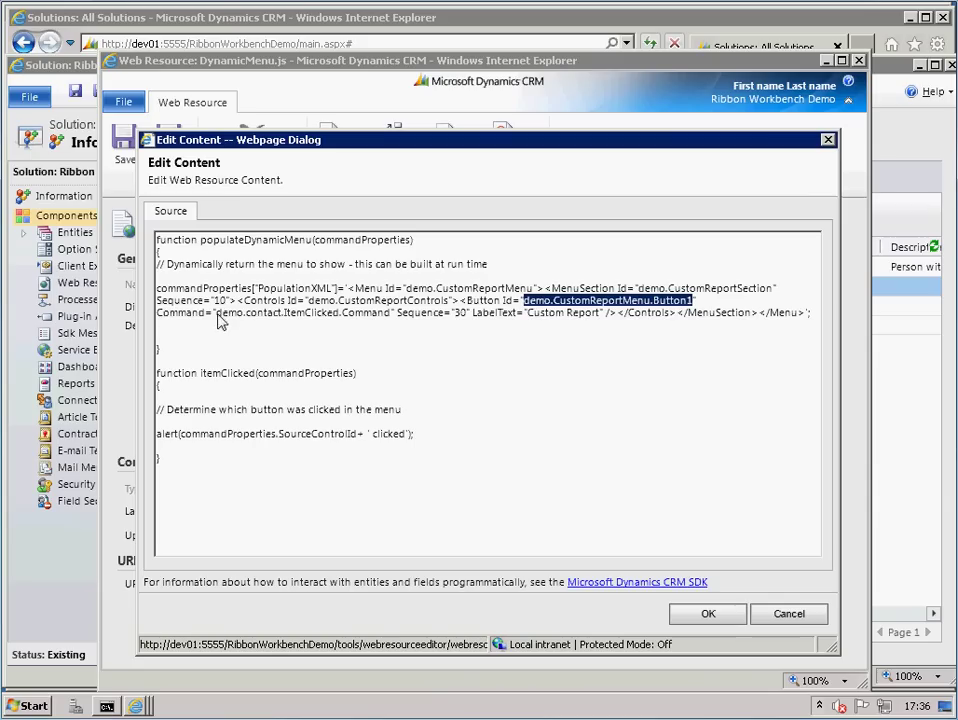
left_click_drag(217, 316, 368, 320)
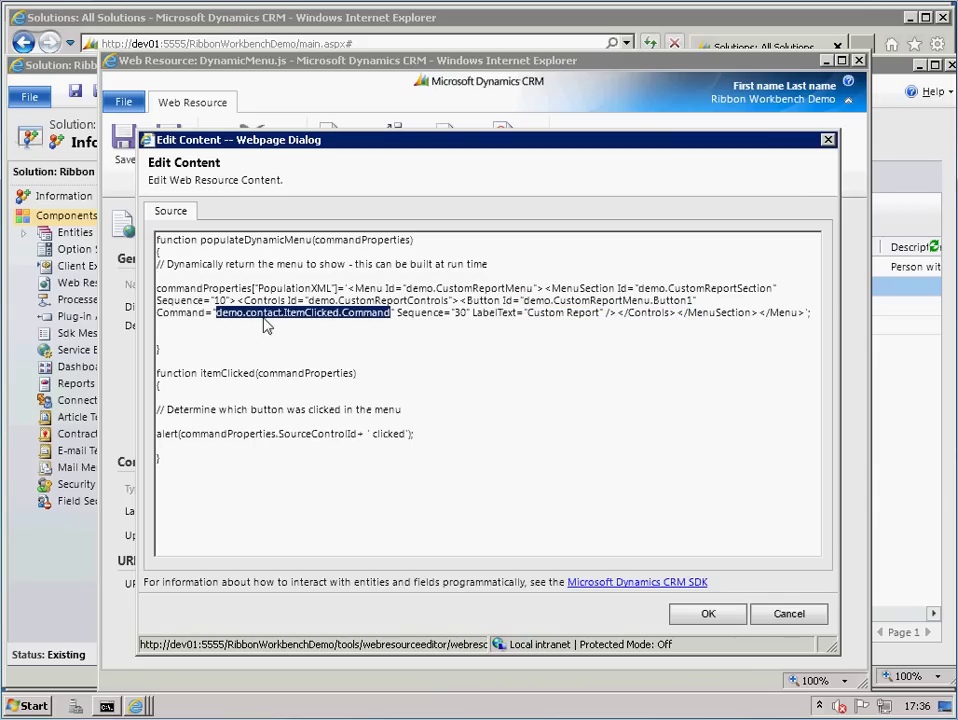
left_click(572, 286)
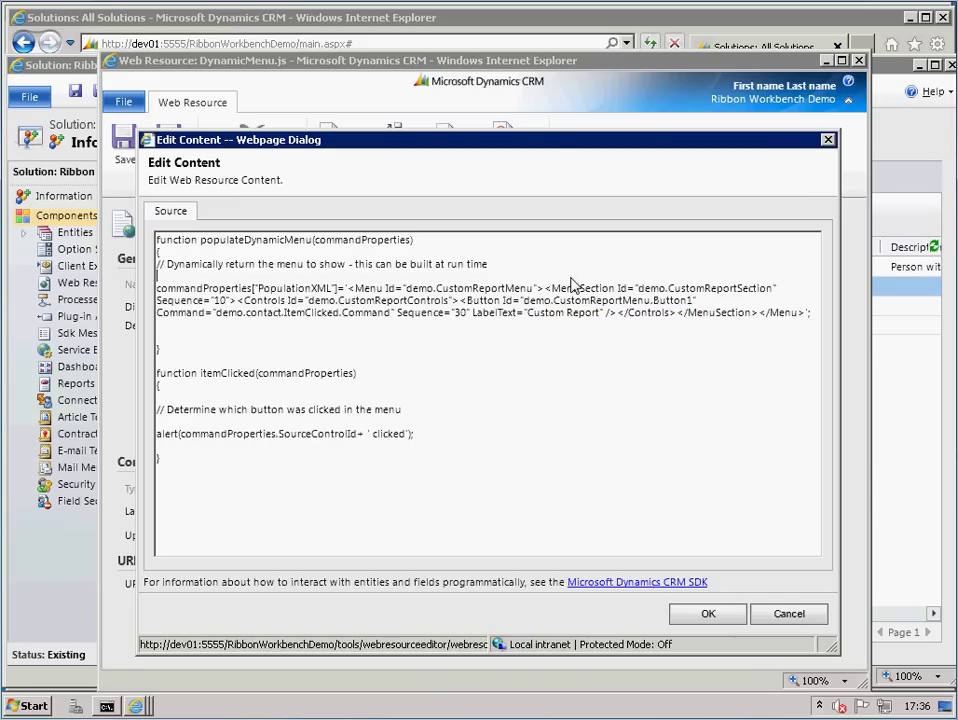
left_click(789, 613)
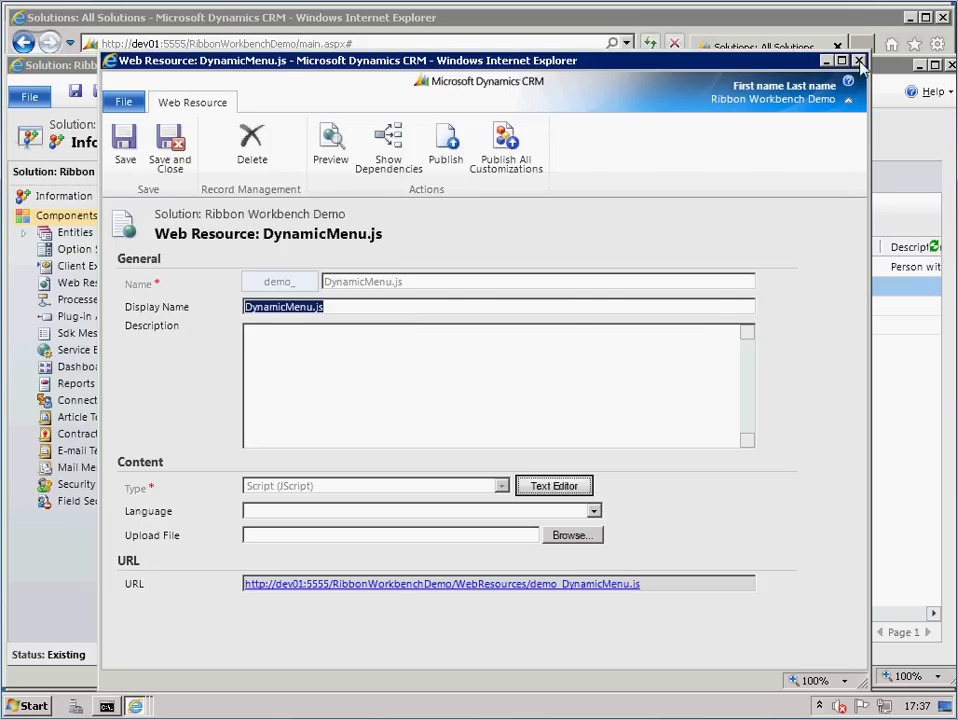
left_click(859, 61)
Step: Switch back to Ribbon Workbench and uncustomise the Dynamic Menu button in the Records group
mouse_move(137, 706)
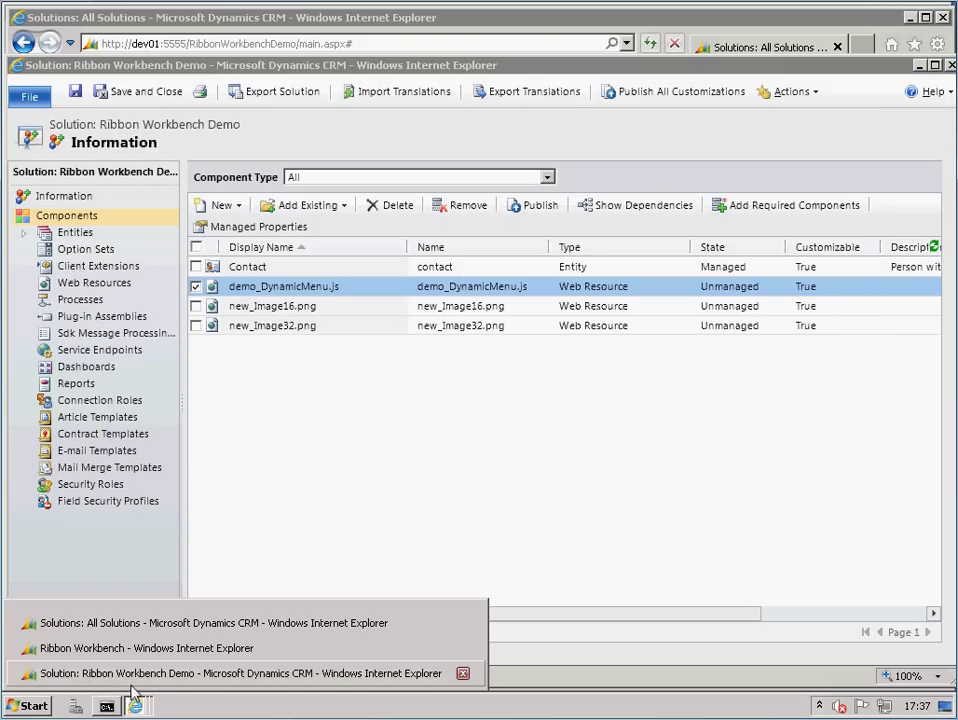
left_click(127, 648)
right_click(270, 139)
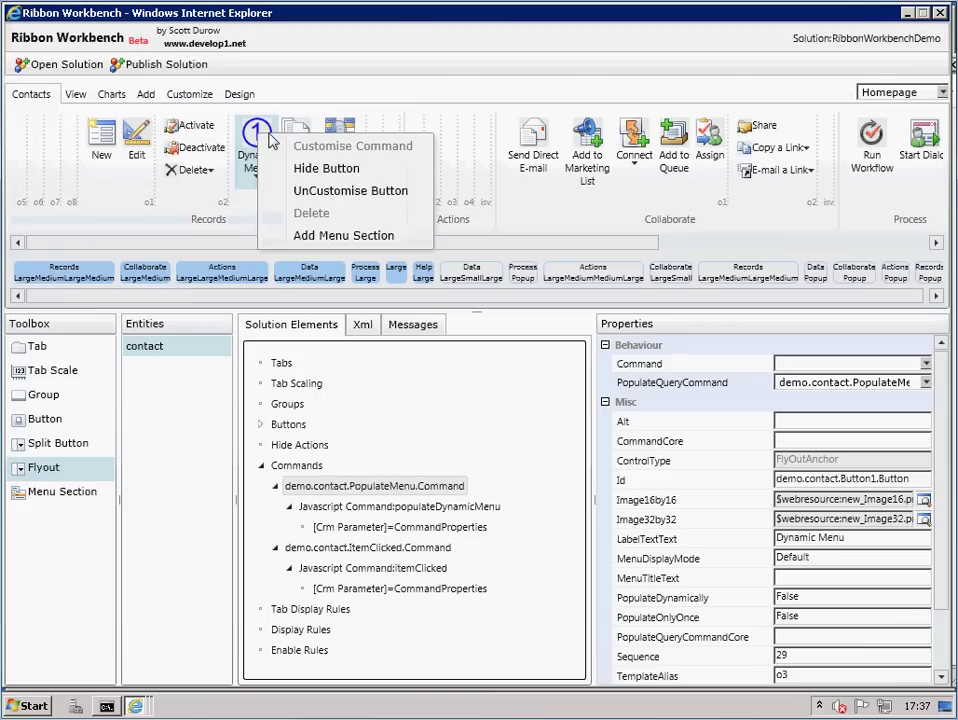
left_click(315, 190)
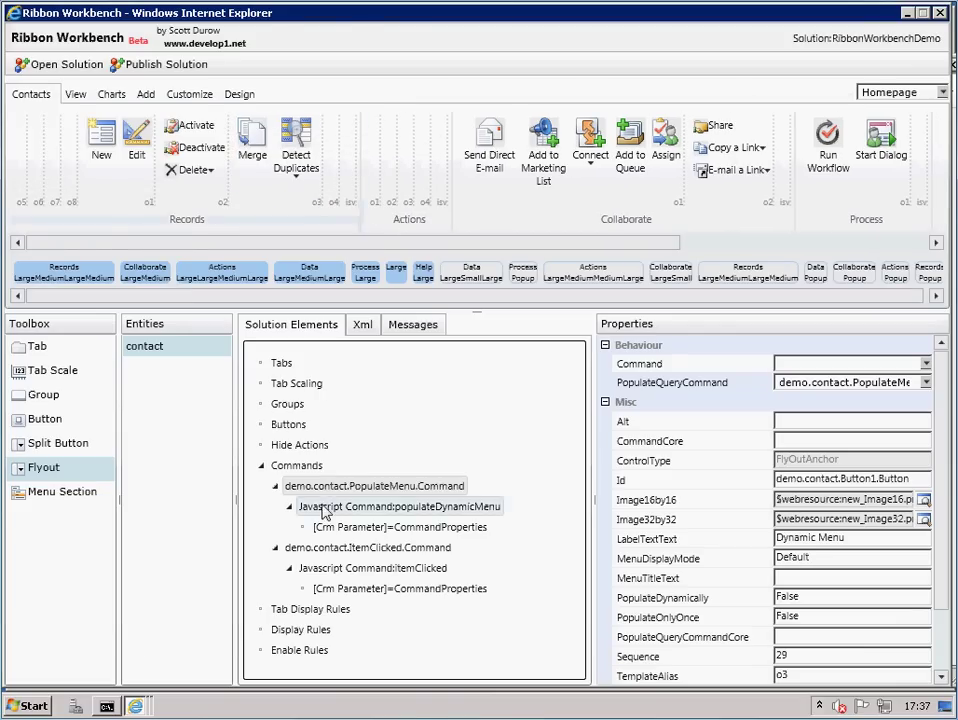
Step: Delete the demo.contact.PopulateMenu.Command and demo.contact.ItemClicked.Command commands from the contact solution elements
right_click(348, 487)
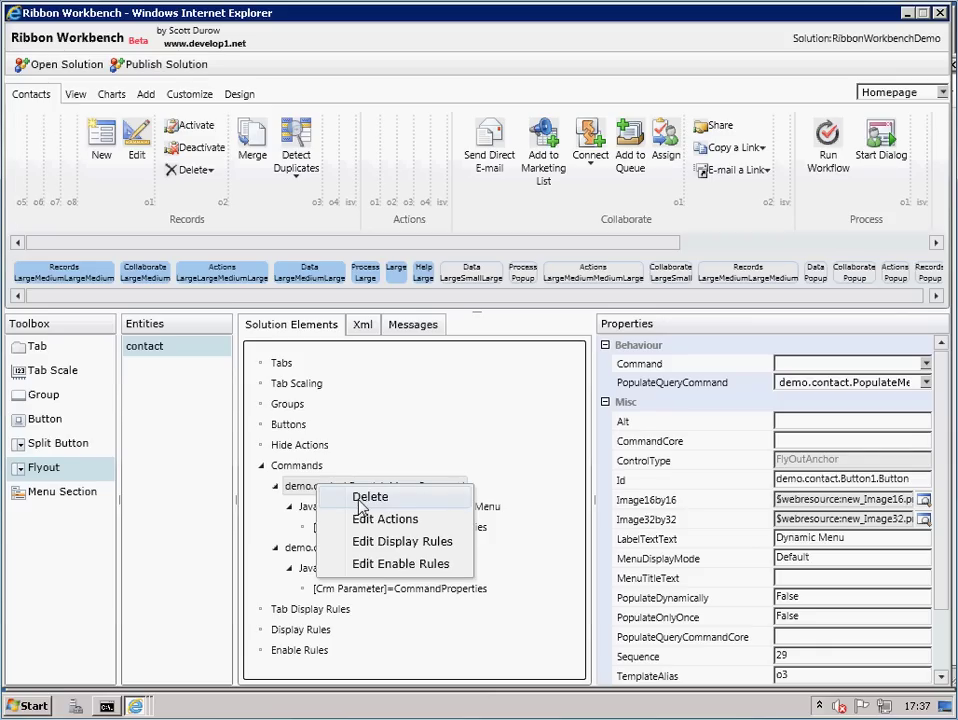
left_click(366, 497)
right_click(362, 488)
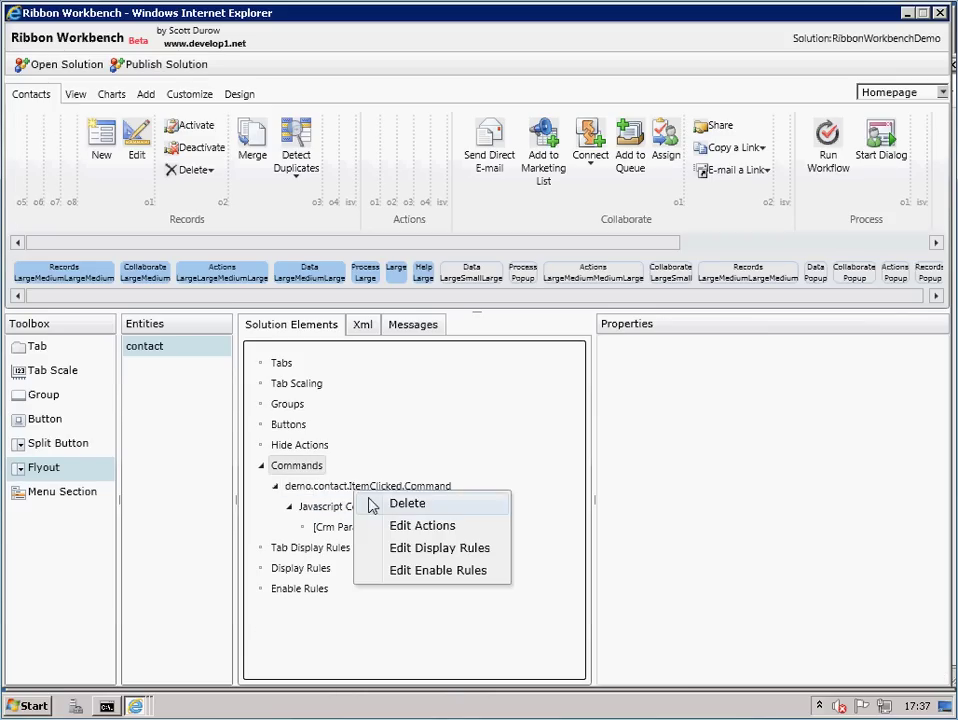
left_click(380, 505)
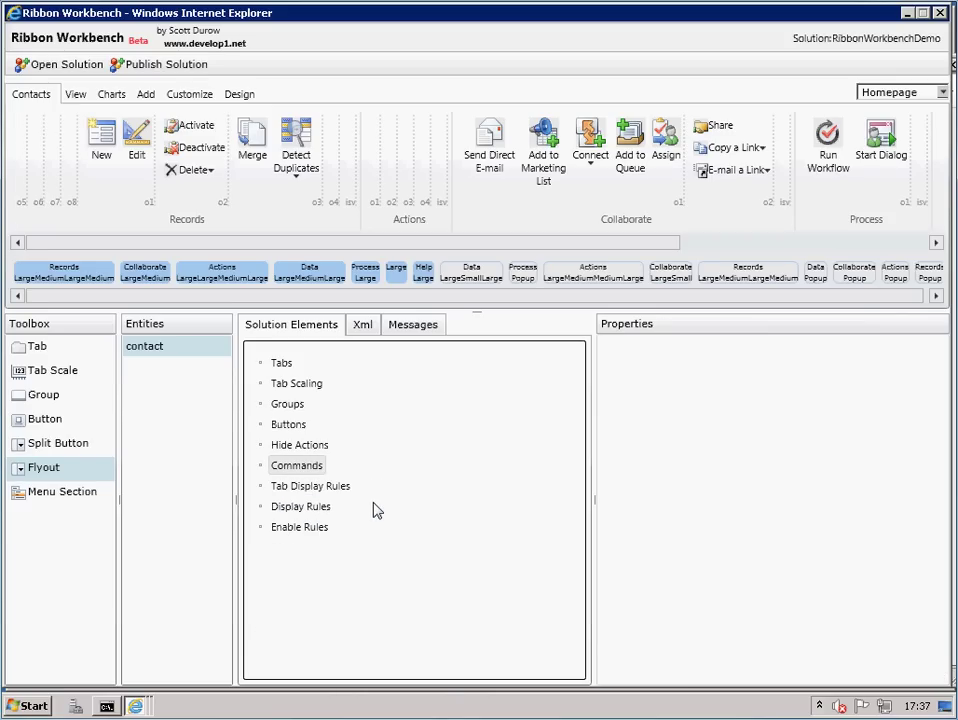